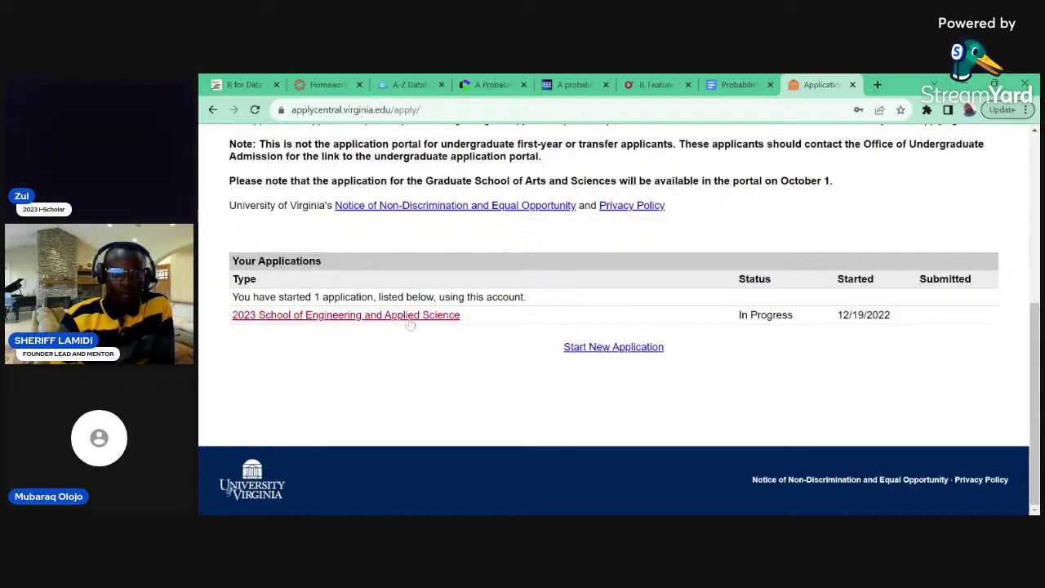
Step: View the details of the existing 2023 School of Engineering and Applied Science application
click(410, 321)
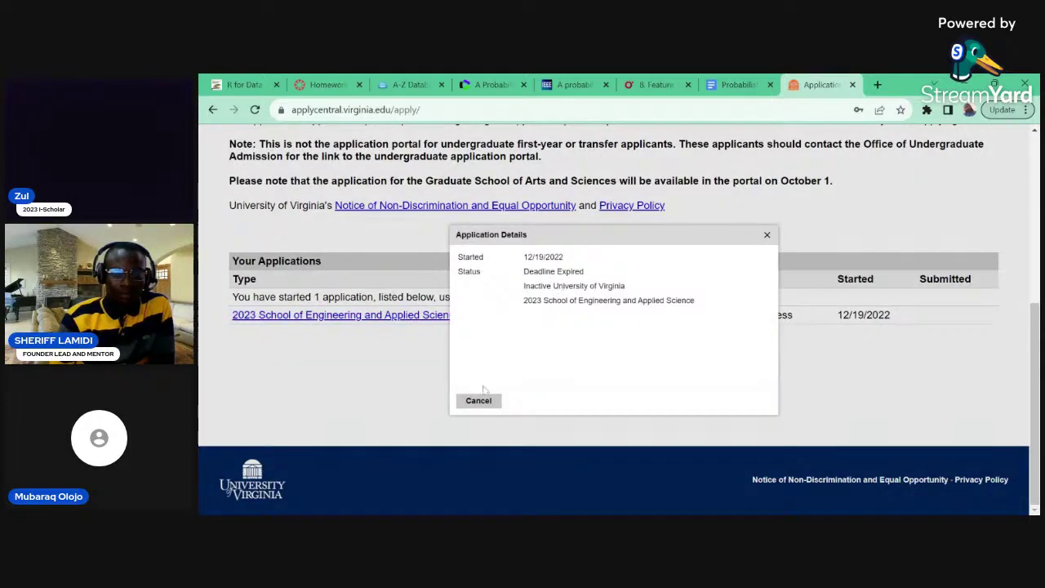
click(767, 235)
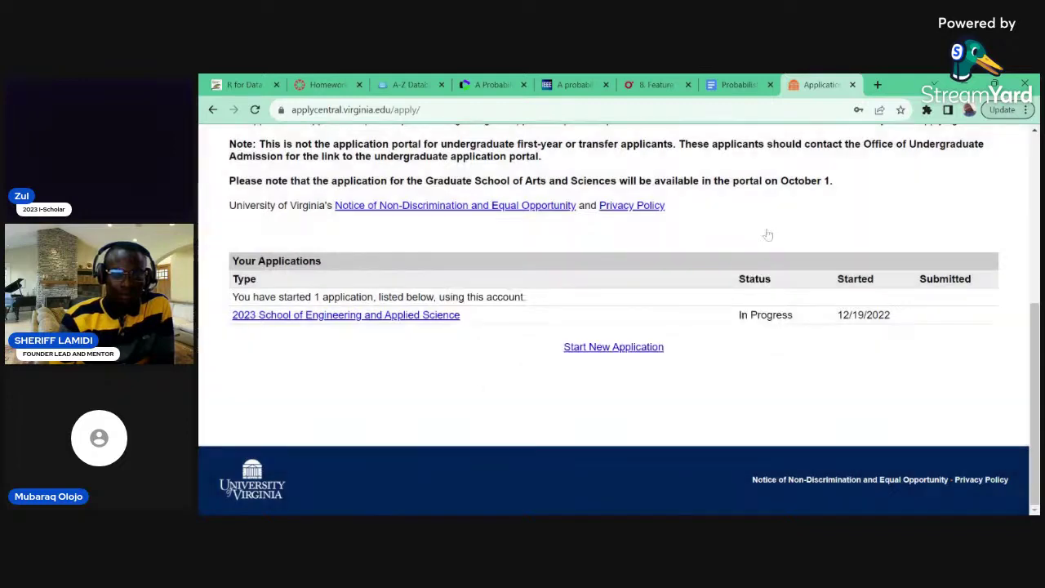
click(603, 351)
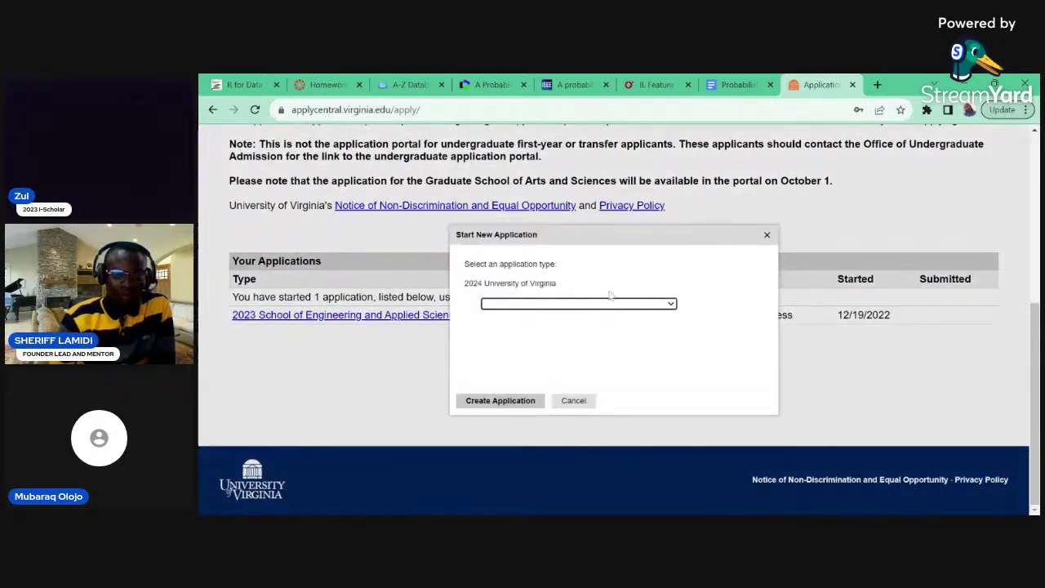
click(771, 235)
click(771, 235)
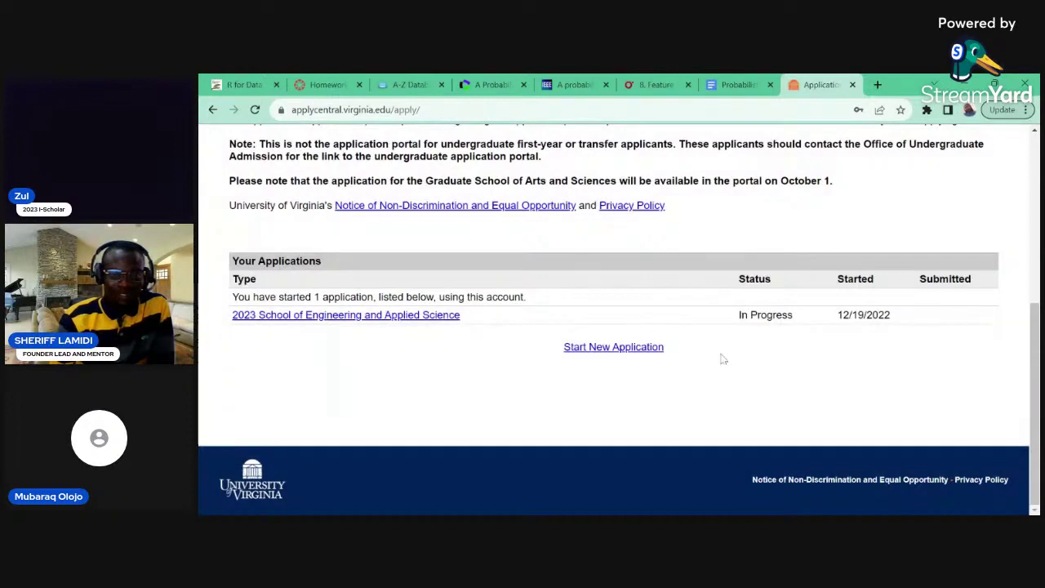
Step: Create a new 2024 University of Virginia application for the School of Engineering and Applied Science and open it
click(642, 349)
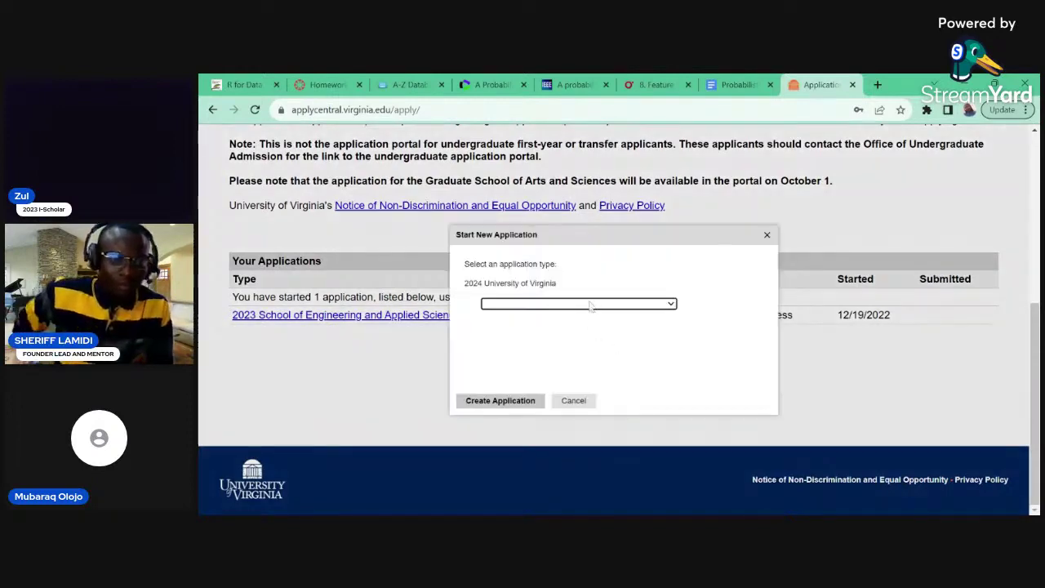
click(675, 304)
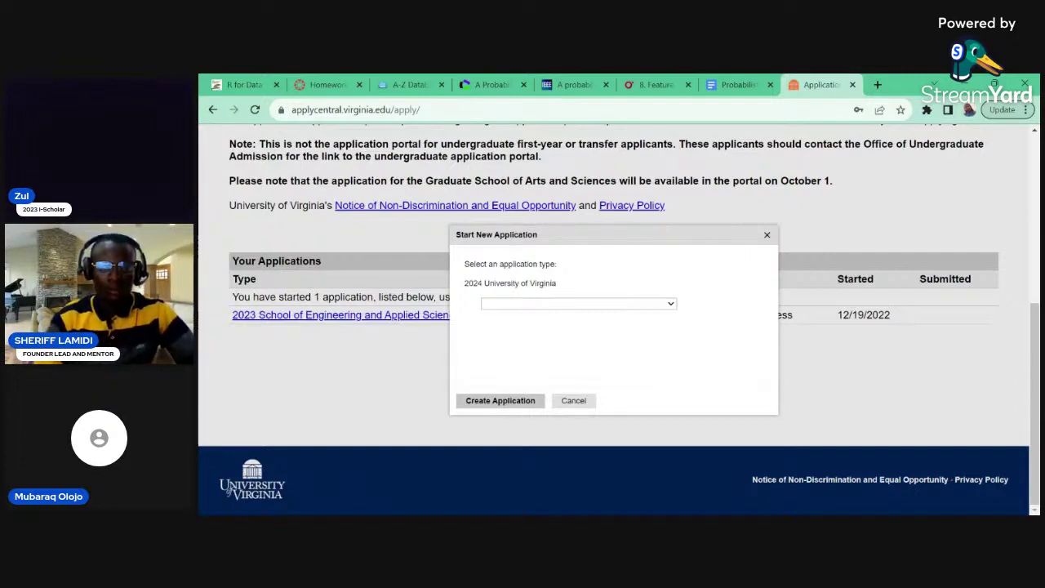
click(572, 317)
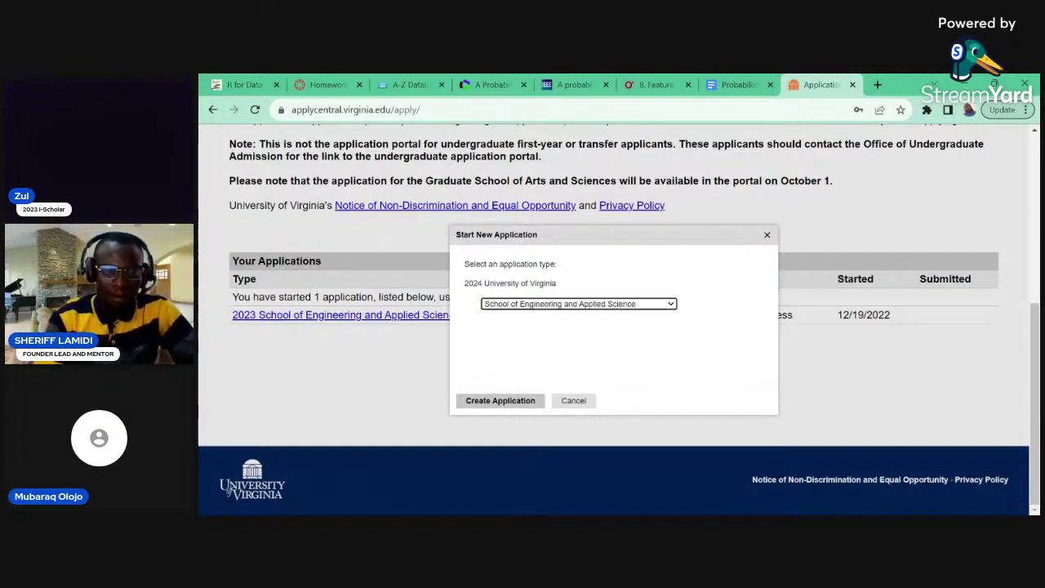
click(516, 403)
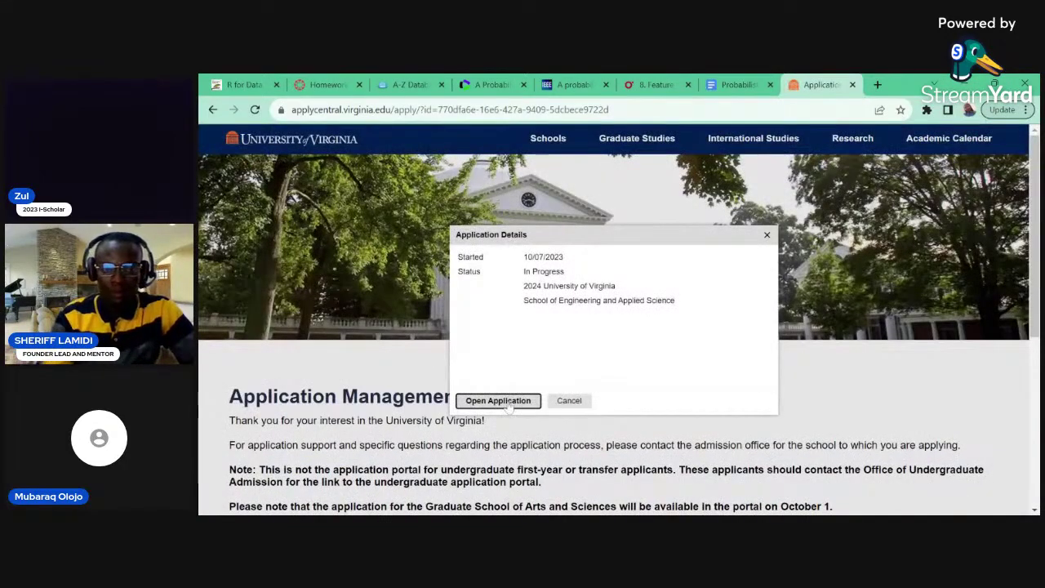
click(507, 406)
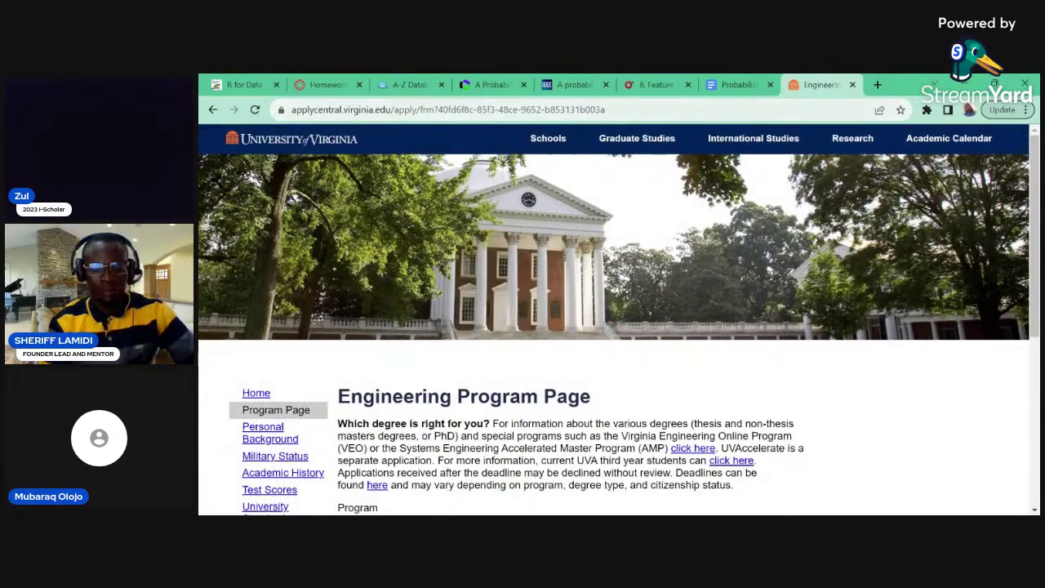
Step: Set the program to Civil Engineering, the degree to PhD and the term to Fall 2024, and continue to the following section
click(449, 109)
click(636, 109)
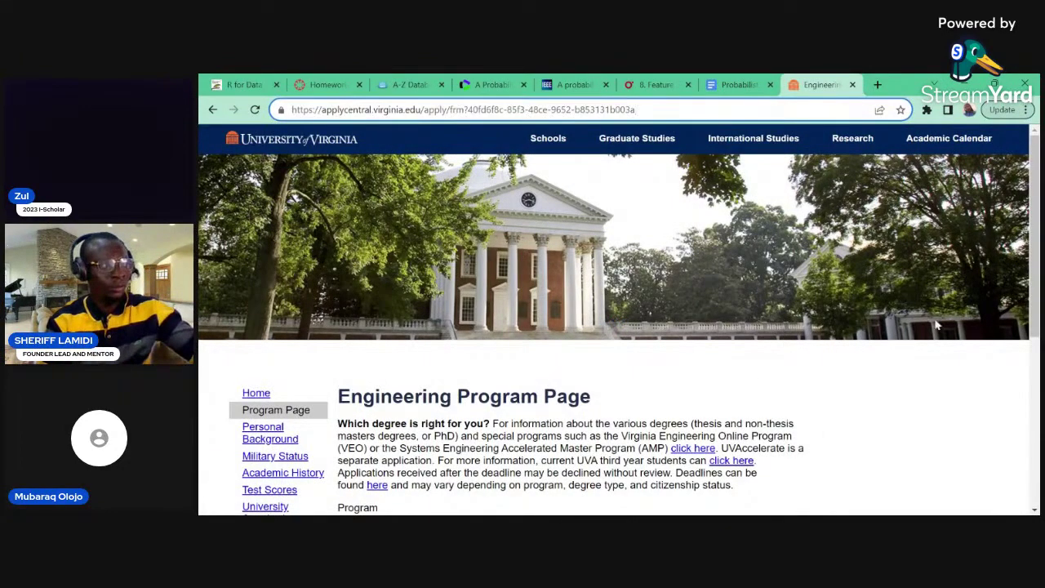
click(1034, 432)
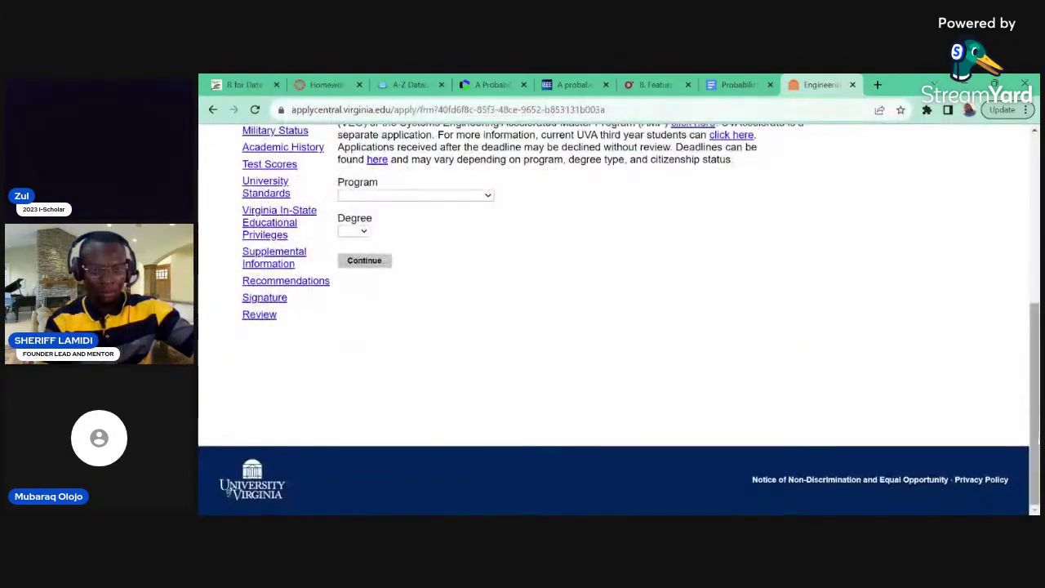
click(1035, 131)
click(1034, 131)
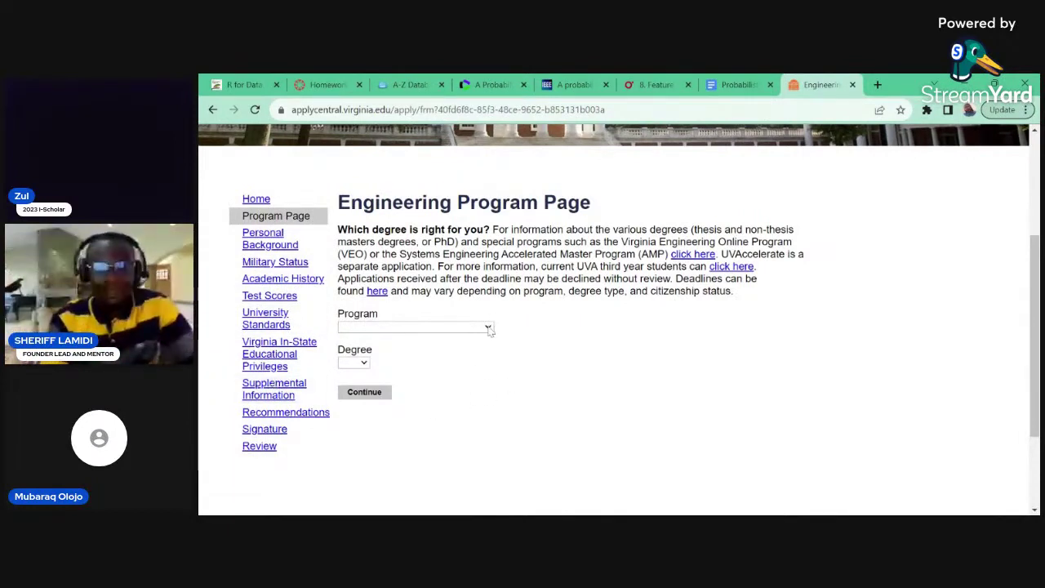
click(462, 338)
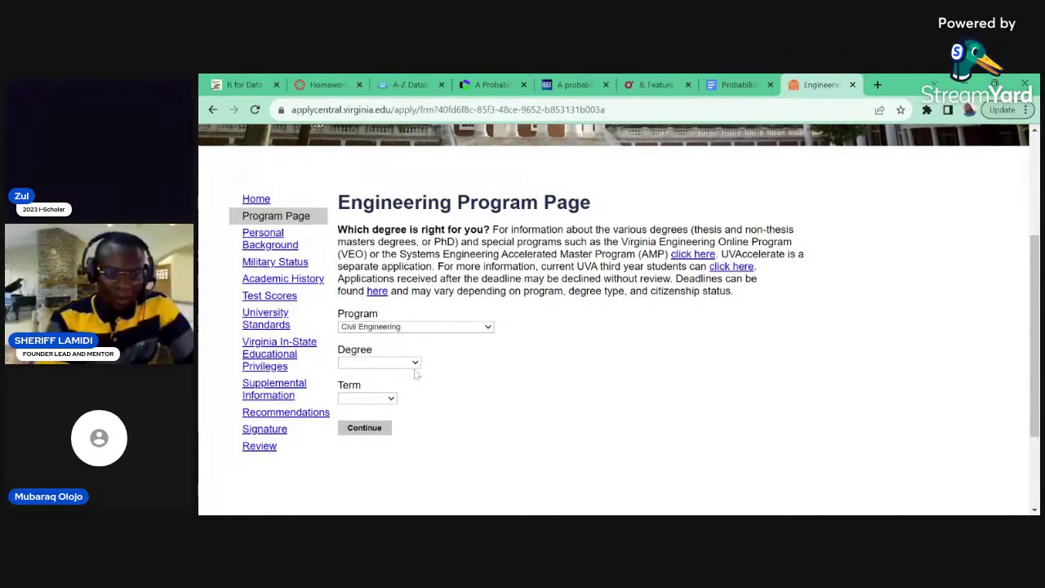
click(373, 403)
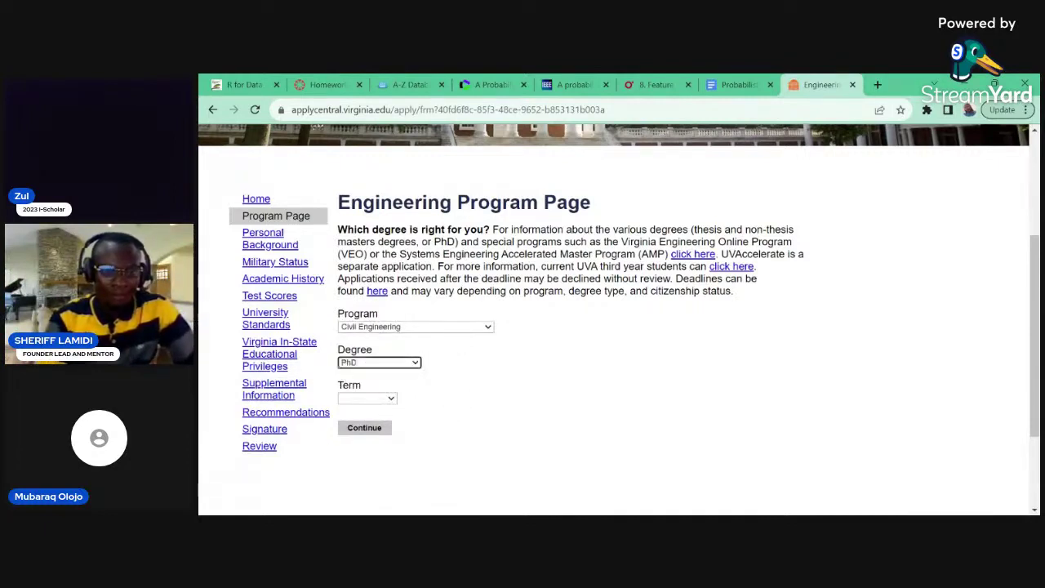
click(381, 410)
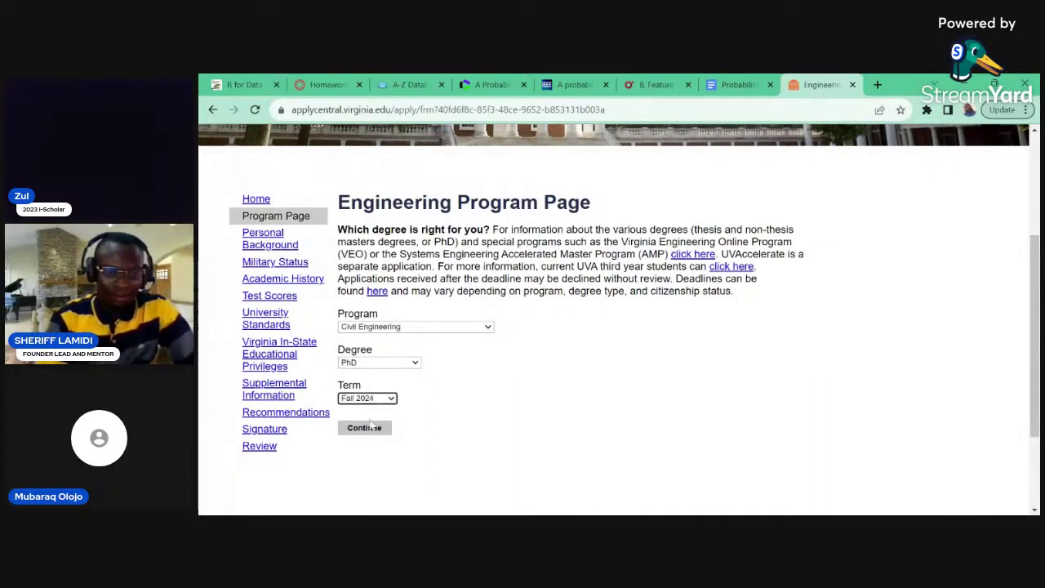
click(364, 428)
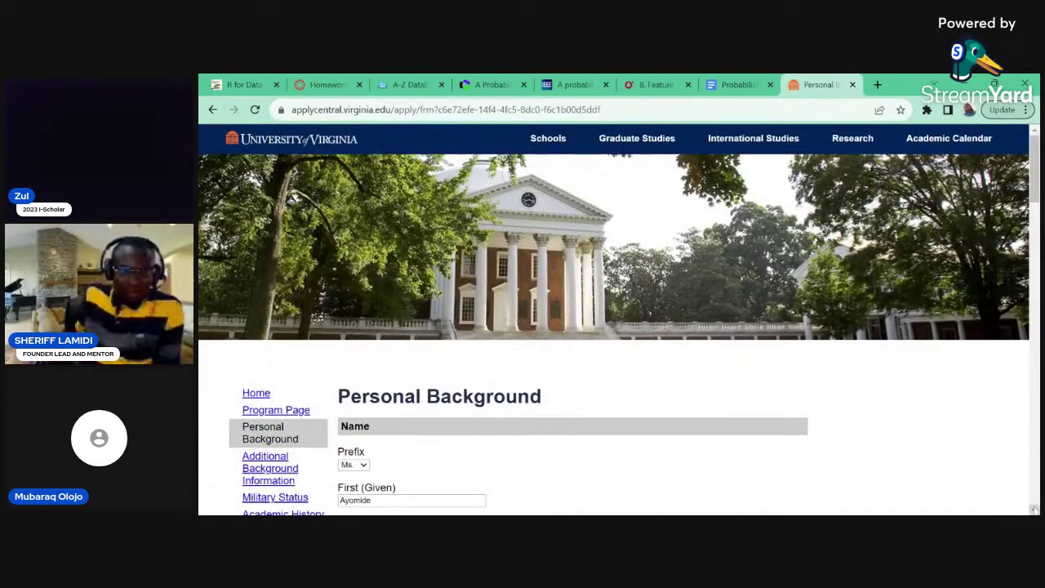
Step: Review the Personal Background form from the name and address fields through biographical, citizenship, race, residency and language information
scroll(1033, 508, down, 3)
scroll(1033, 509, down, 2)
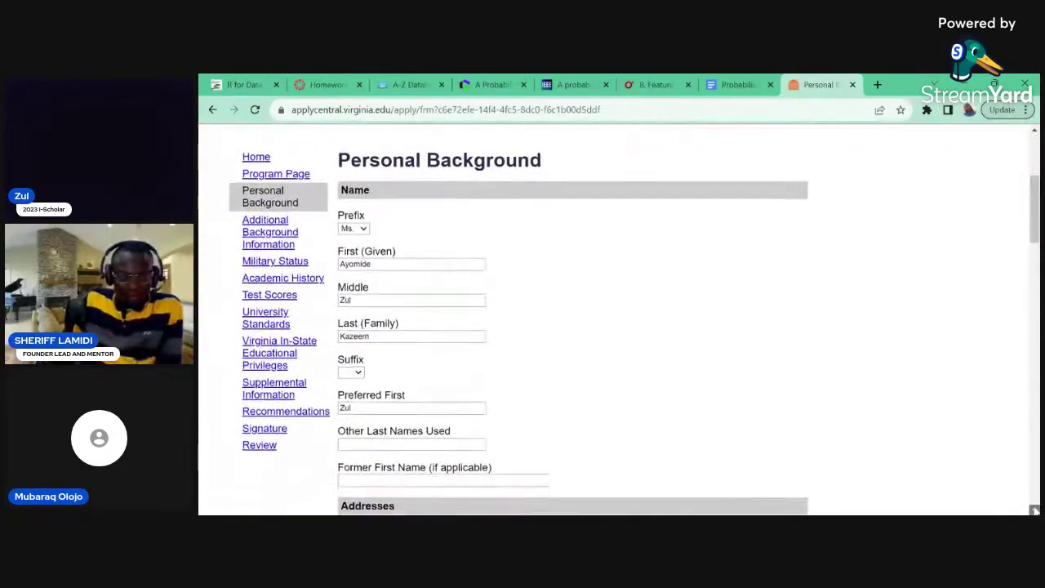
scroll(1033, 510, down, 1)
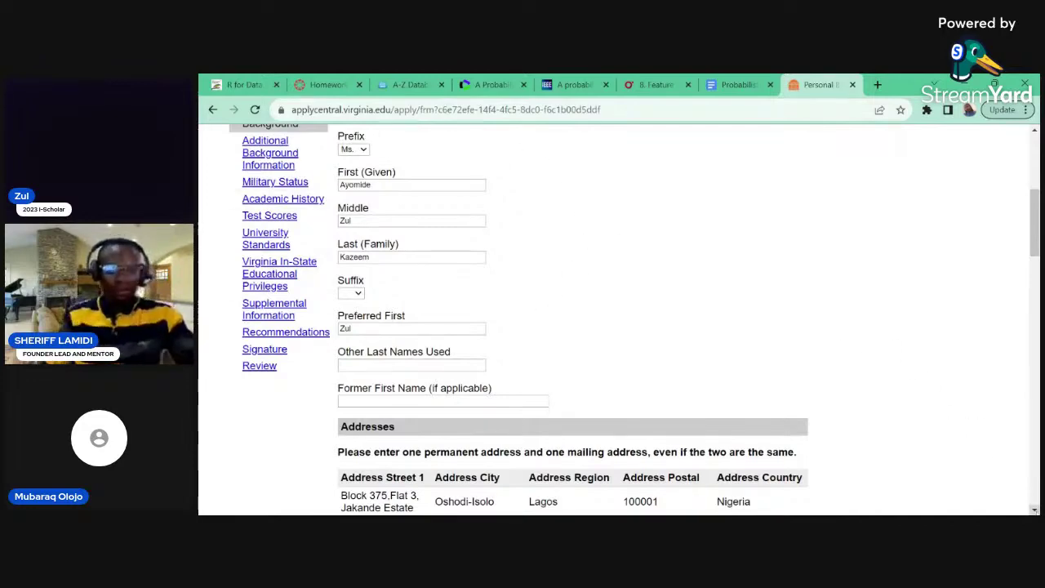
click(1034, 509)
scroll(618, 318, down, 4)
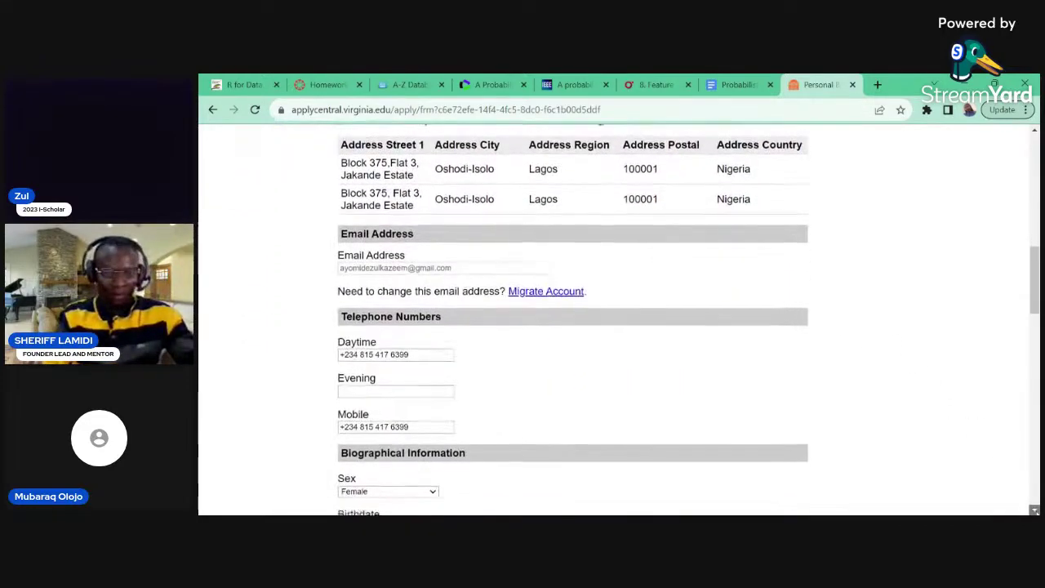
scroll(619, 317, down, 3)
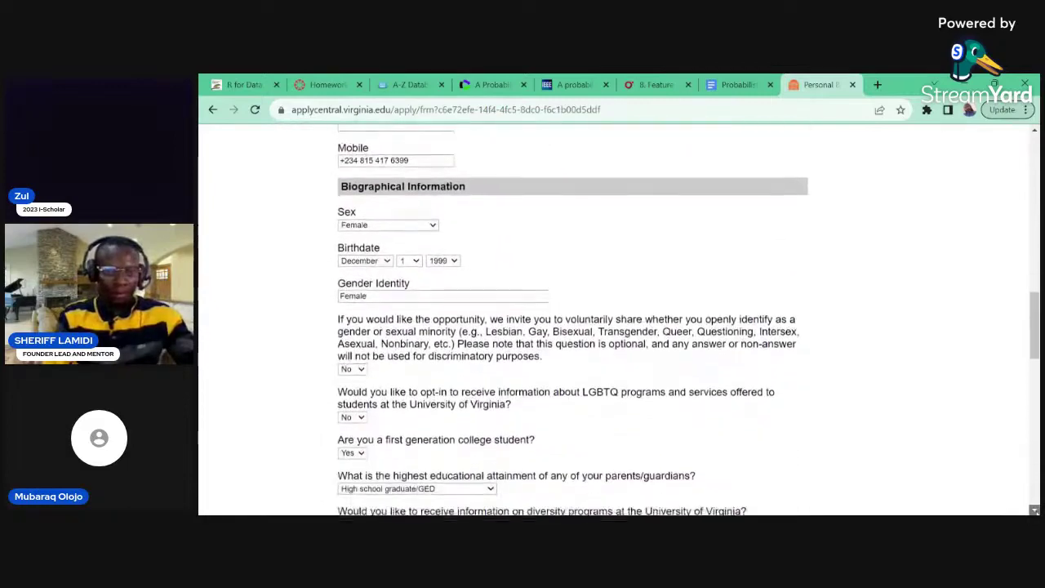
scroll(619, 317, down, 3)
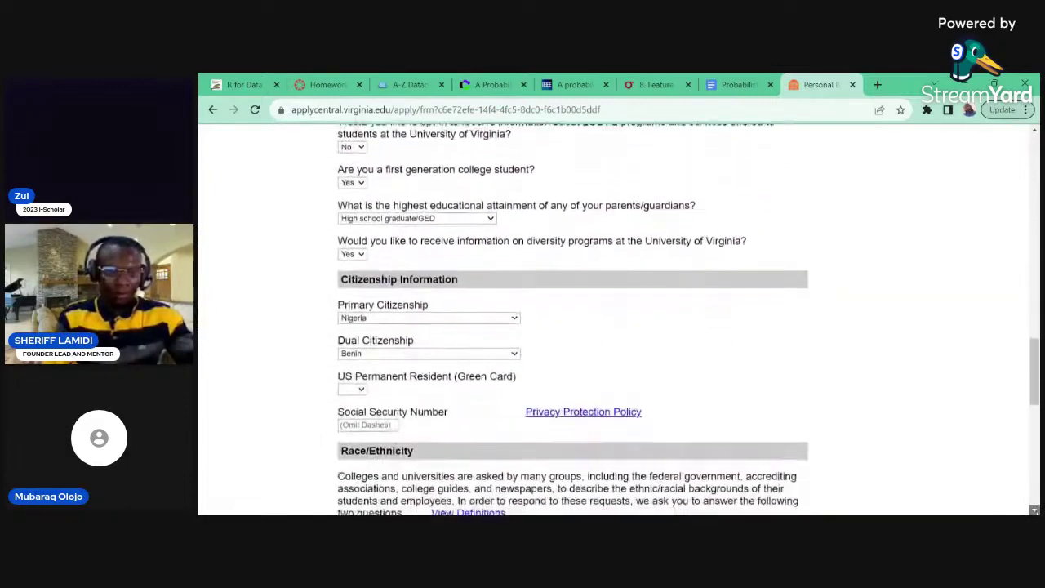
scroll(619, 317, down, 3)
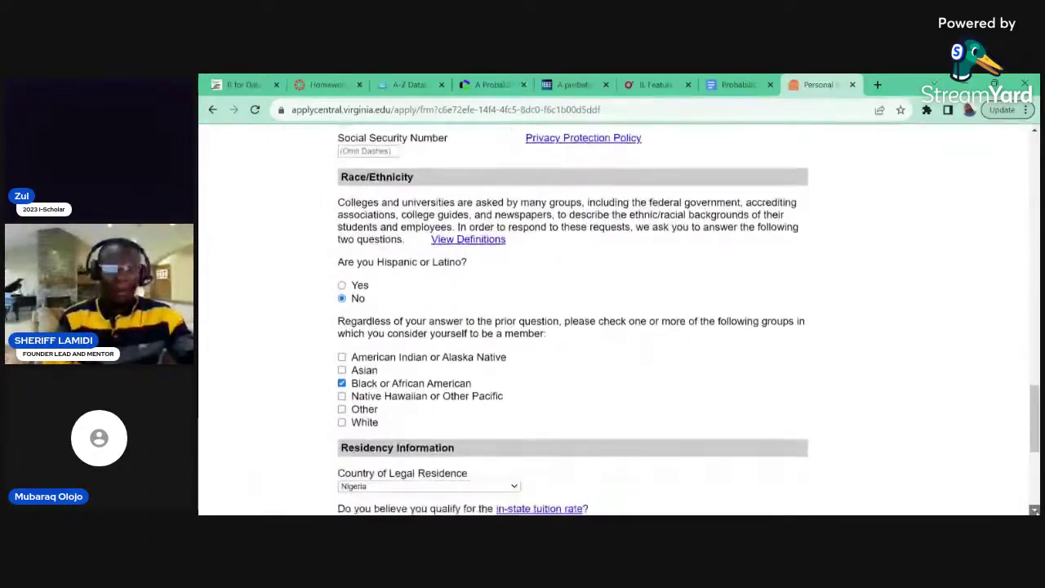
scroll(685, 326, down, 1)
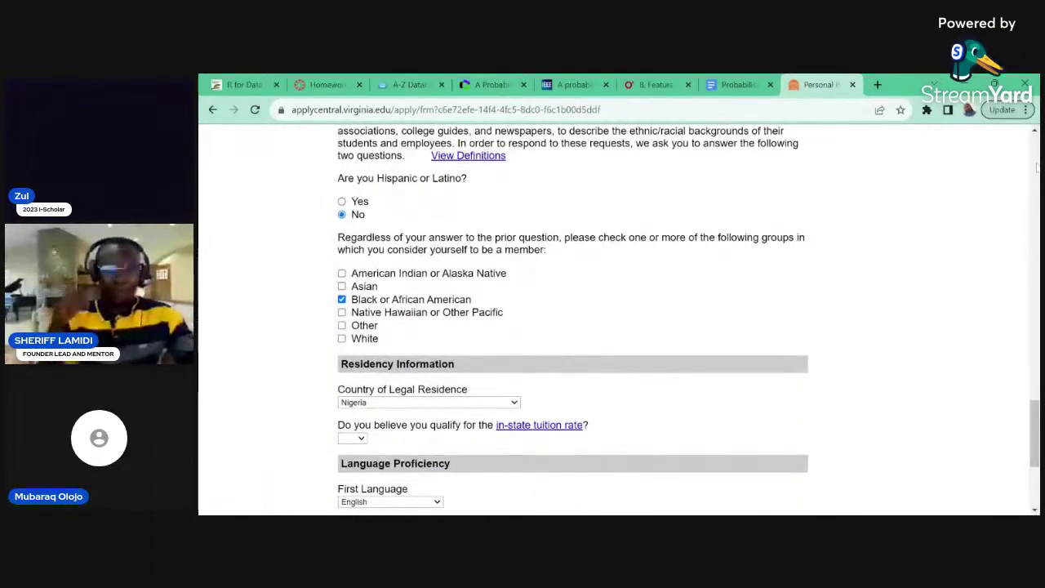
click(1035, 131)
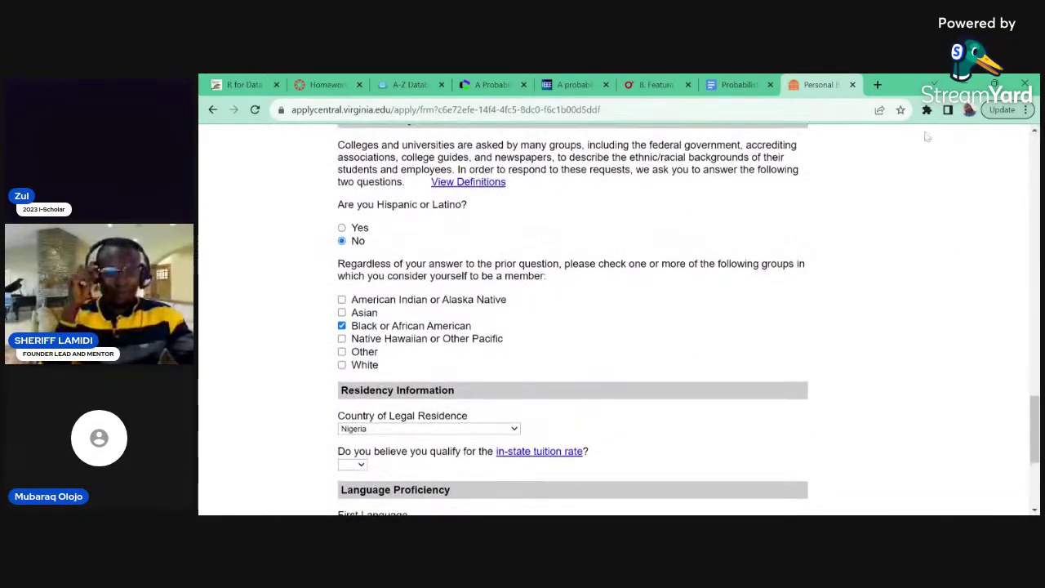
click(1034, 131)
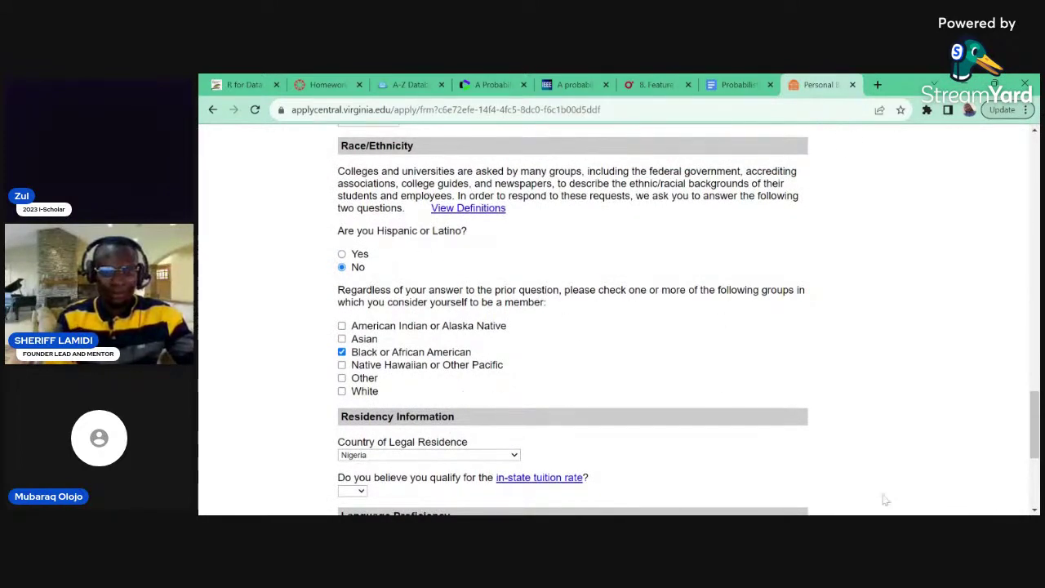
scroll(1035, 506, down, 3)
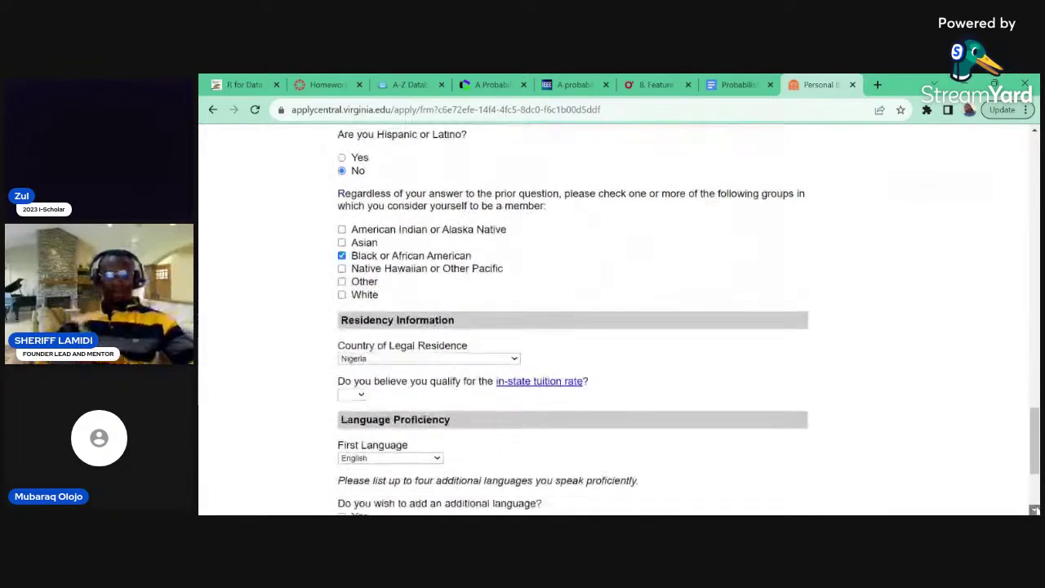
Step: Open the Academic History section of the application and bring its institution list into view
scroll(613, 327, up, 15)
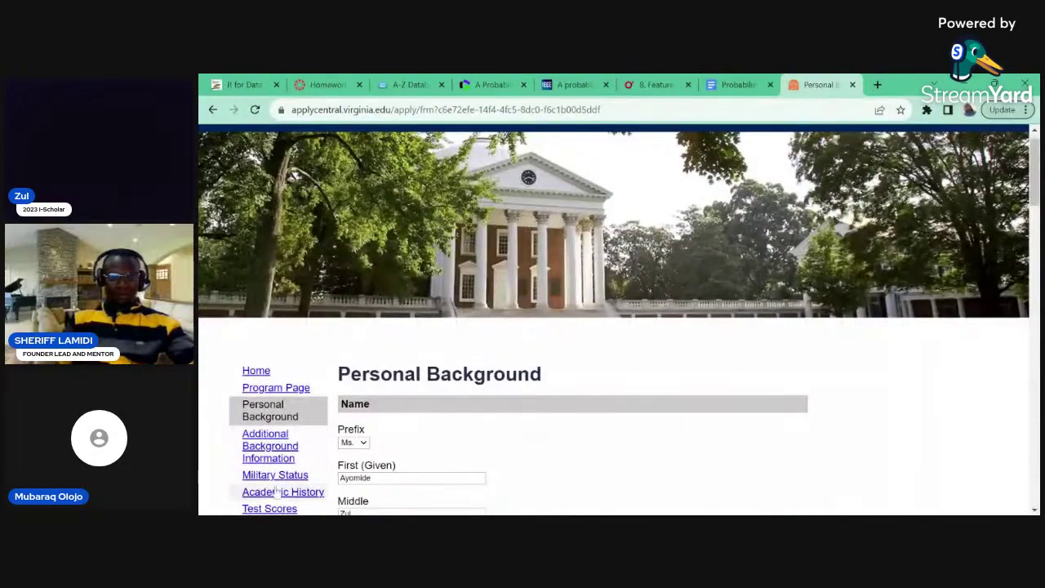
click(282, 492)
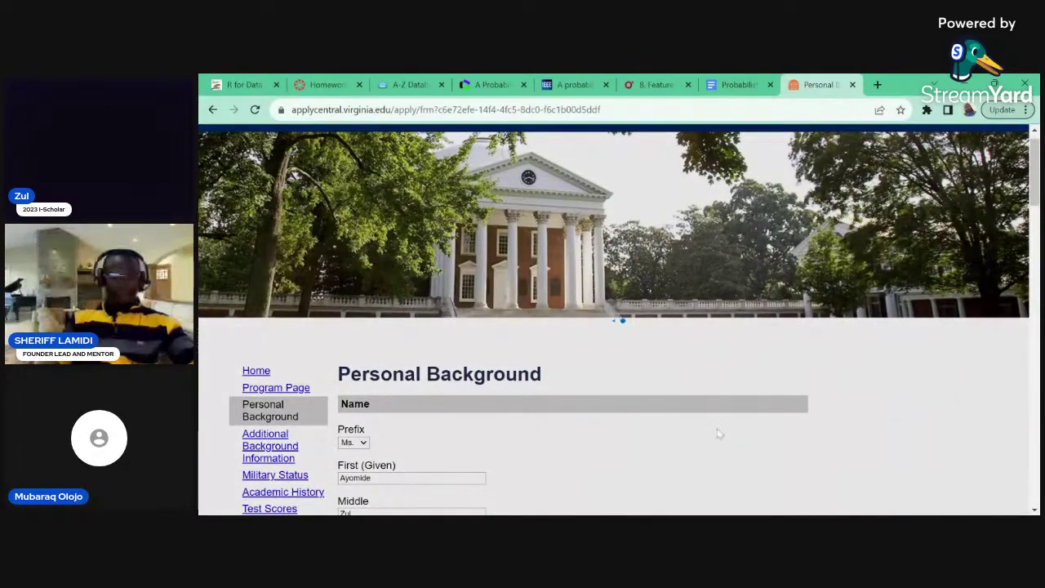
scroll(1034, 511, down, 3)
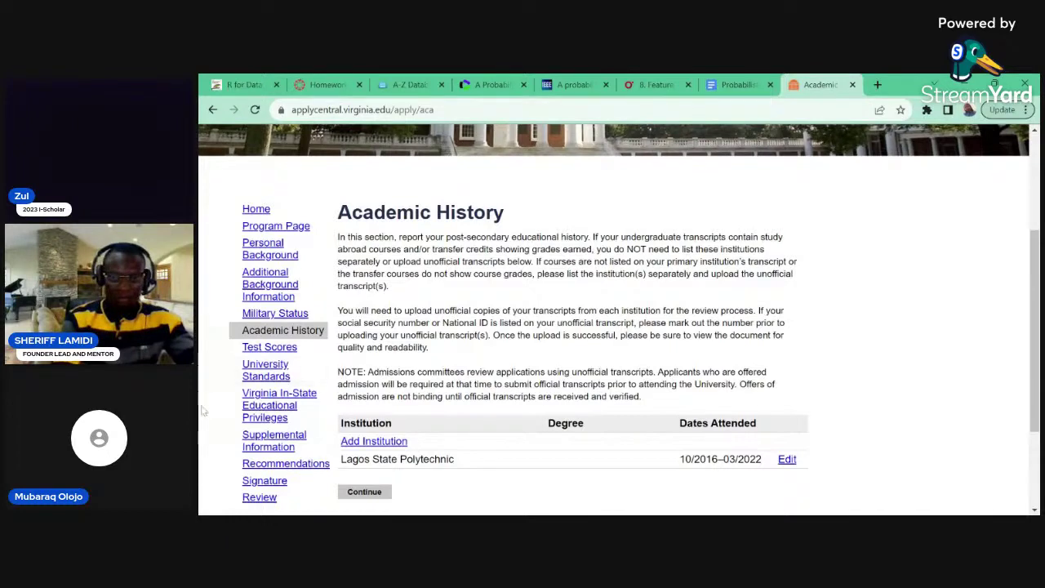
Step: Start a new institution entry for Lagos State Polytechnic and set its country to Nigeria
click(395, 441)
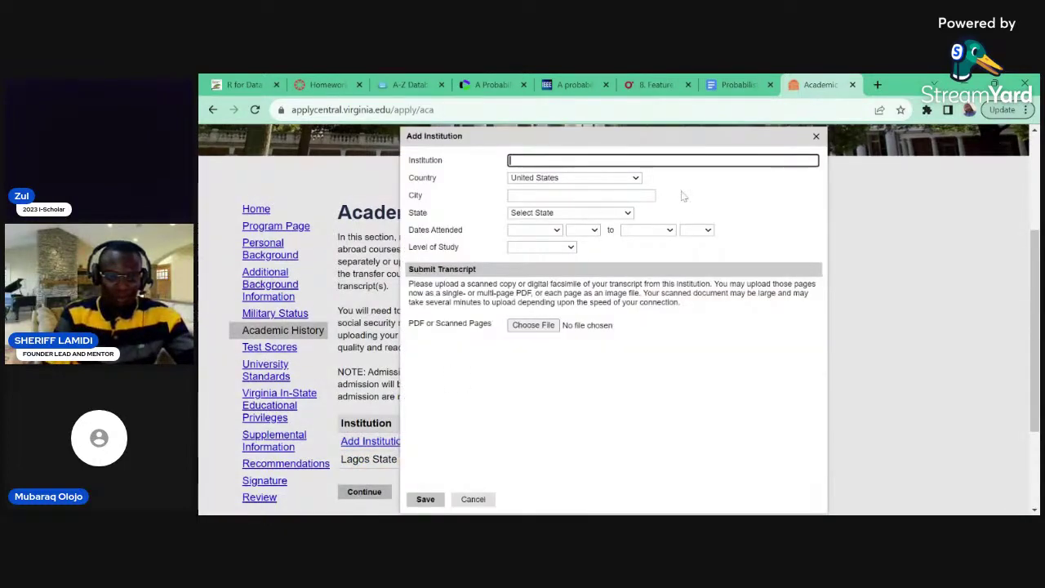
text(Lagos )
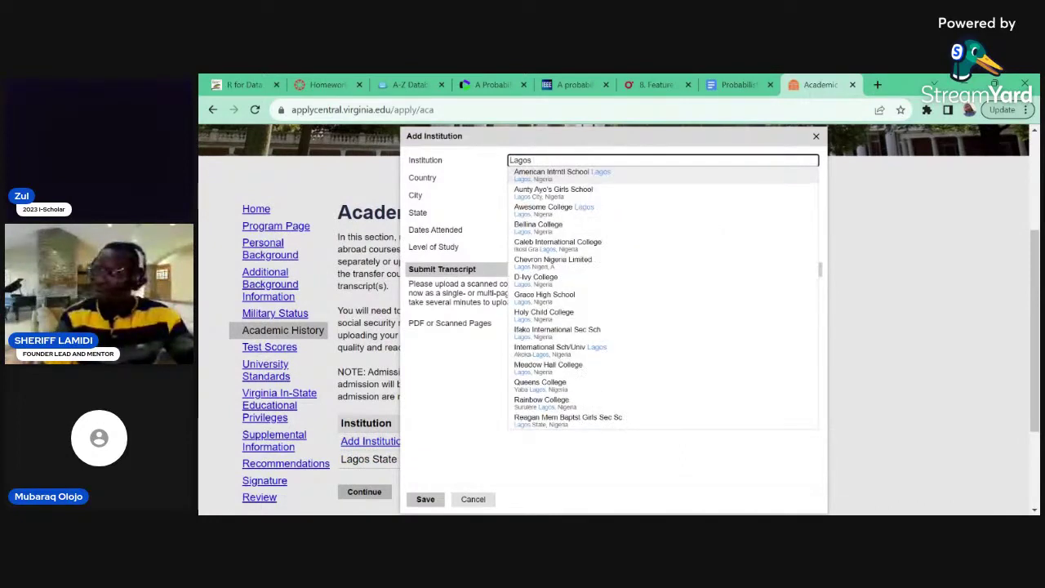
text(Sta)
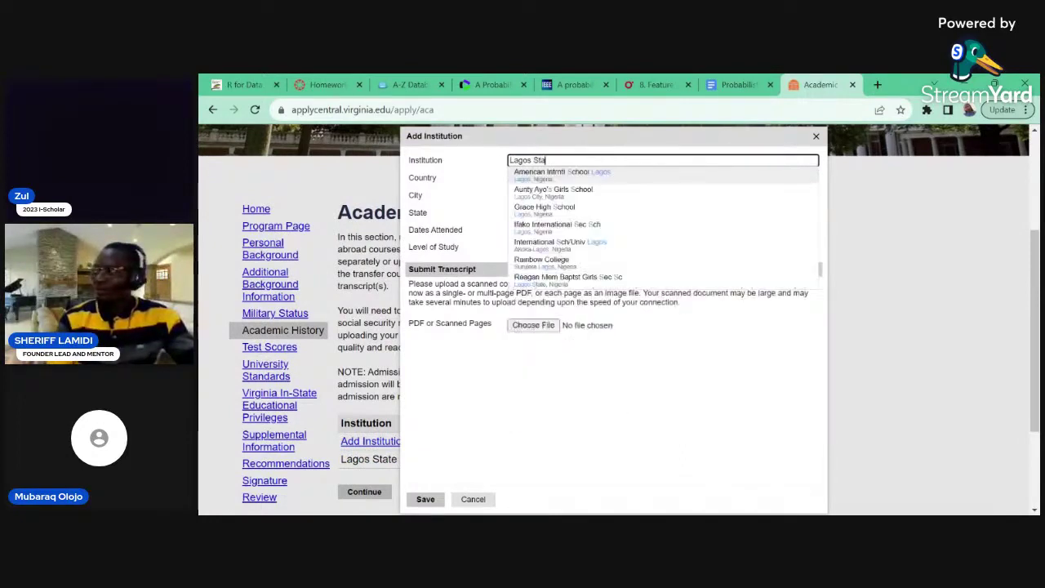
text(te Poly)
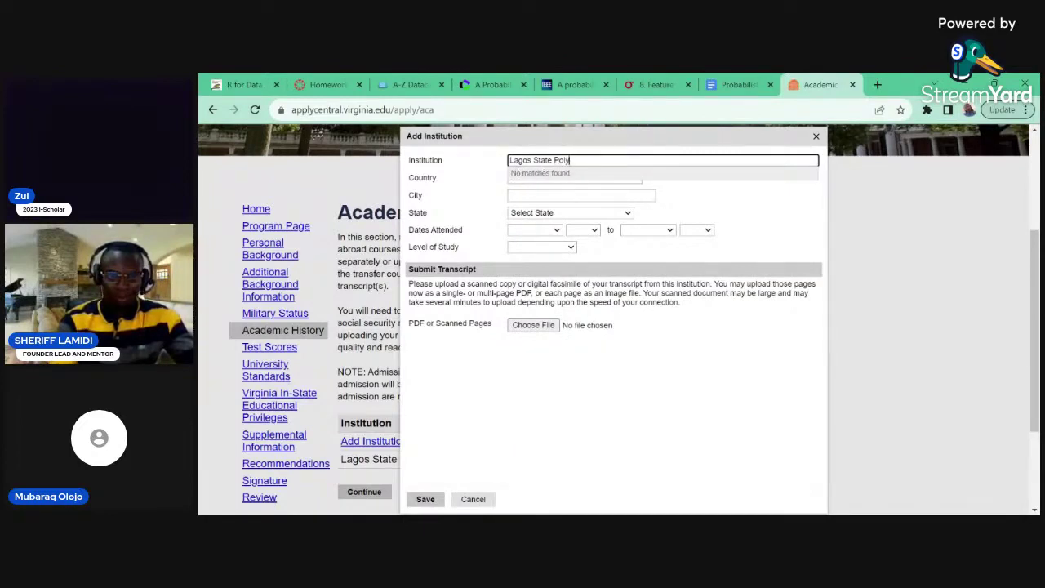
text(technic)
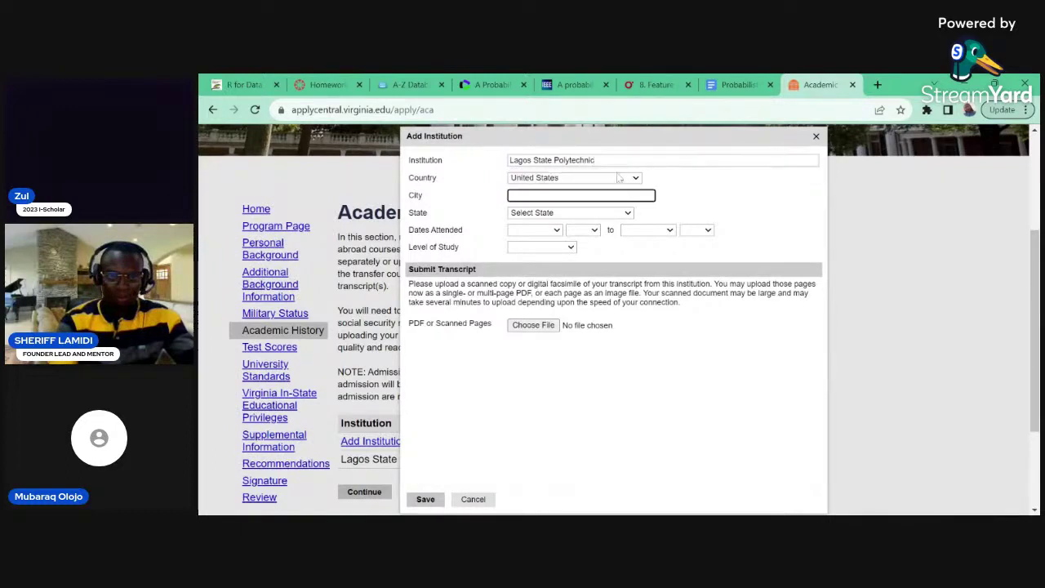
click(611, 178)
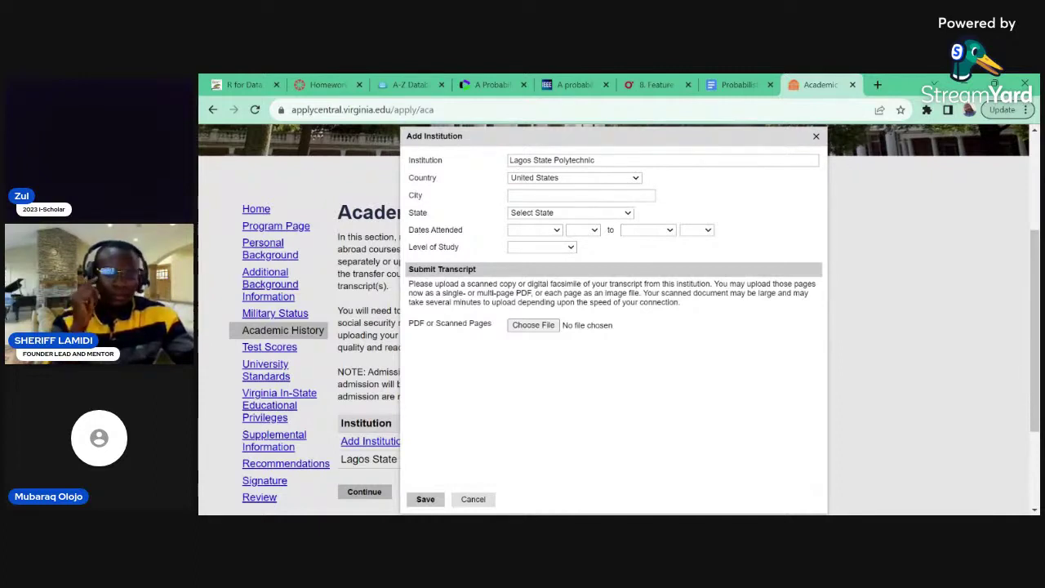
text(nigeria)
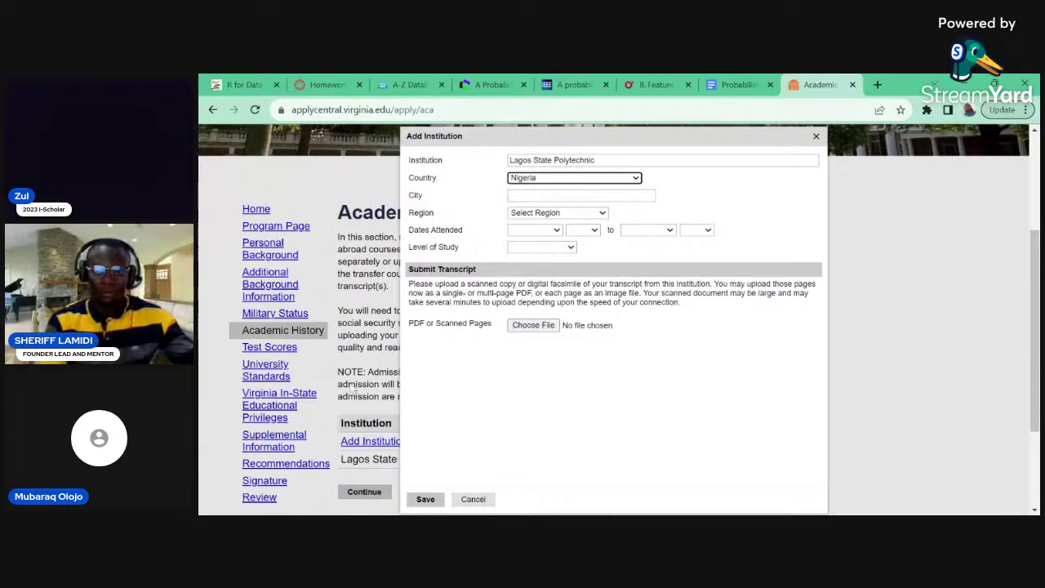
Step: Set the institution's level of study to Undergraduate and the degree to Bachelor of Engineering
click(558, 256)
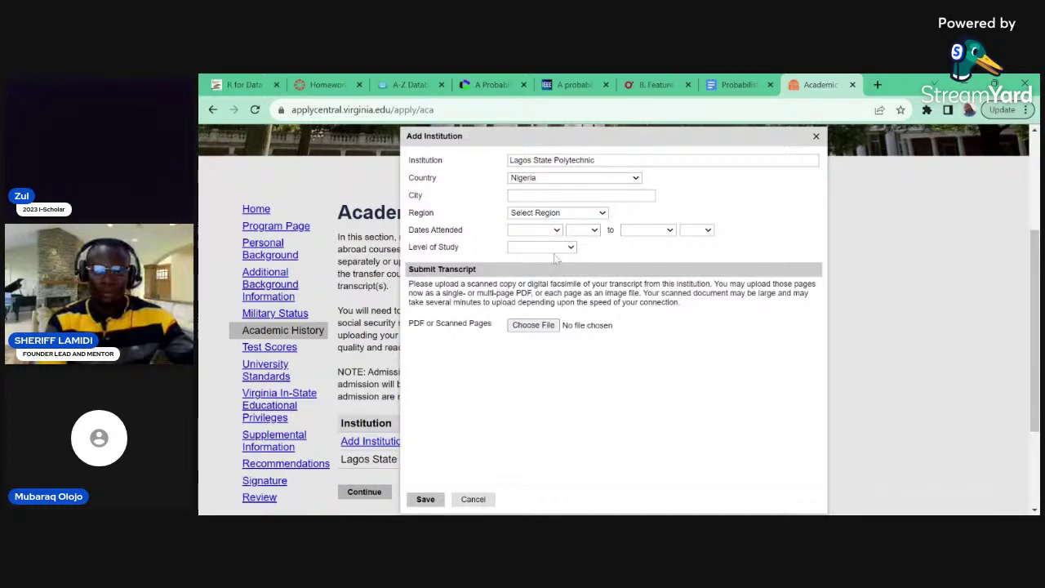
click(556, 259)
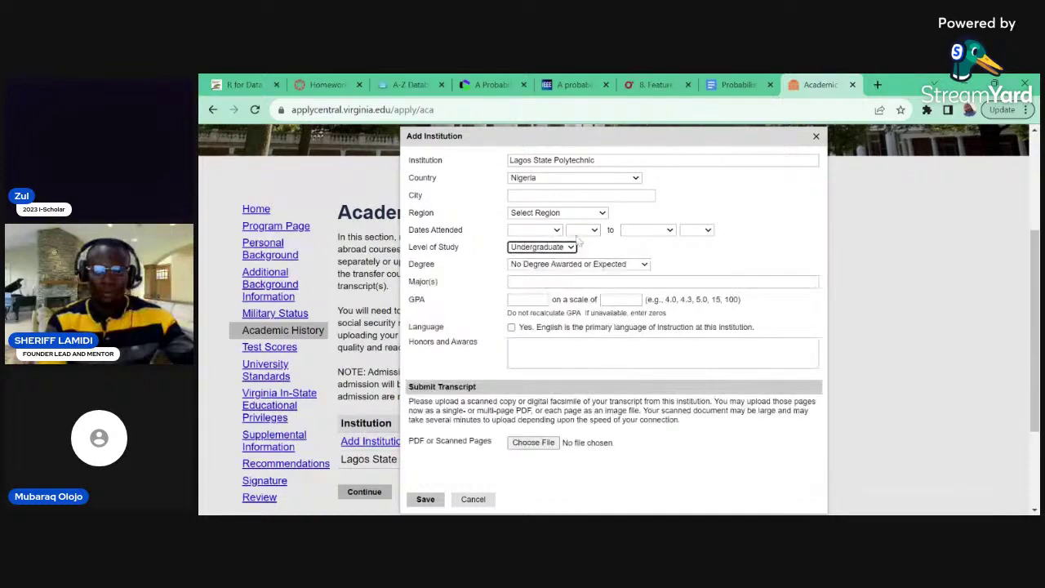
click(643, 268)
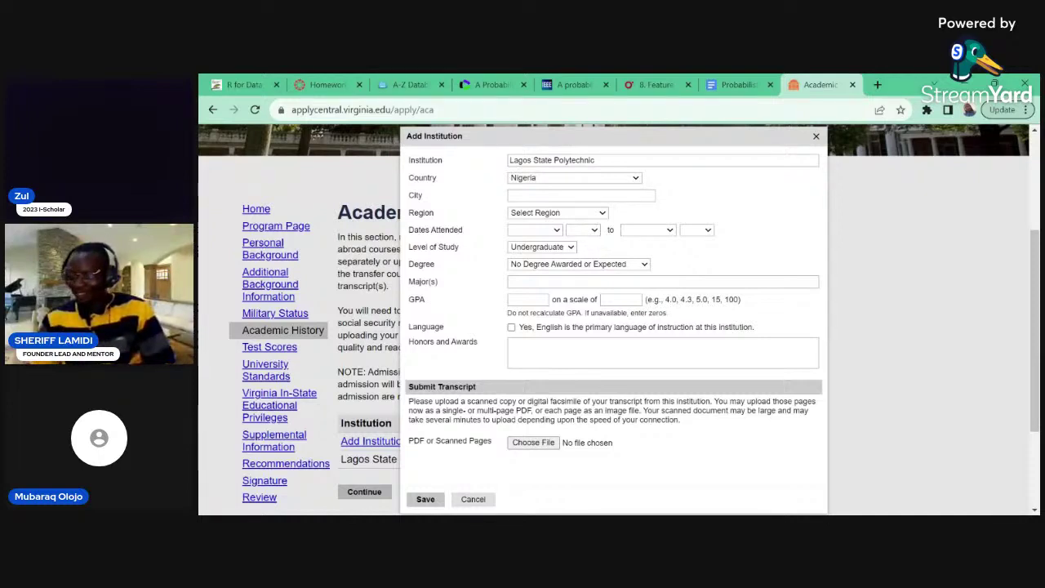
click(578, 263)
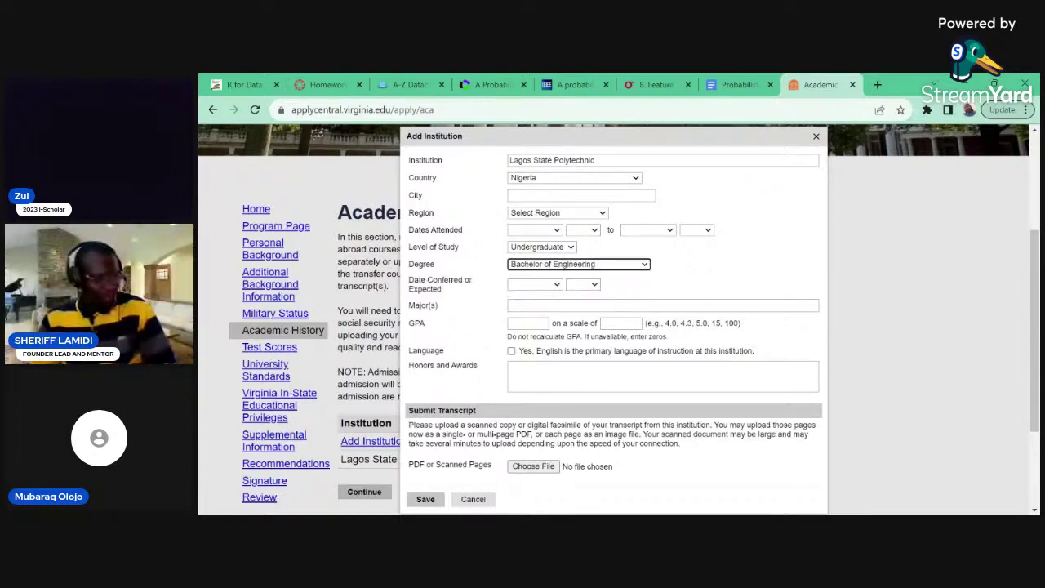
Step: Set the date the degree was conferred to April 2019
click(554, 295)
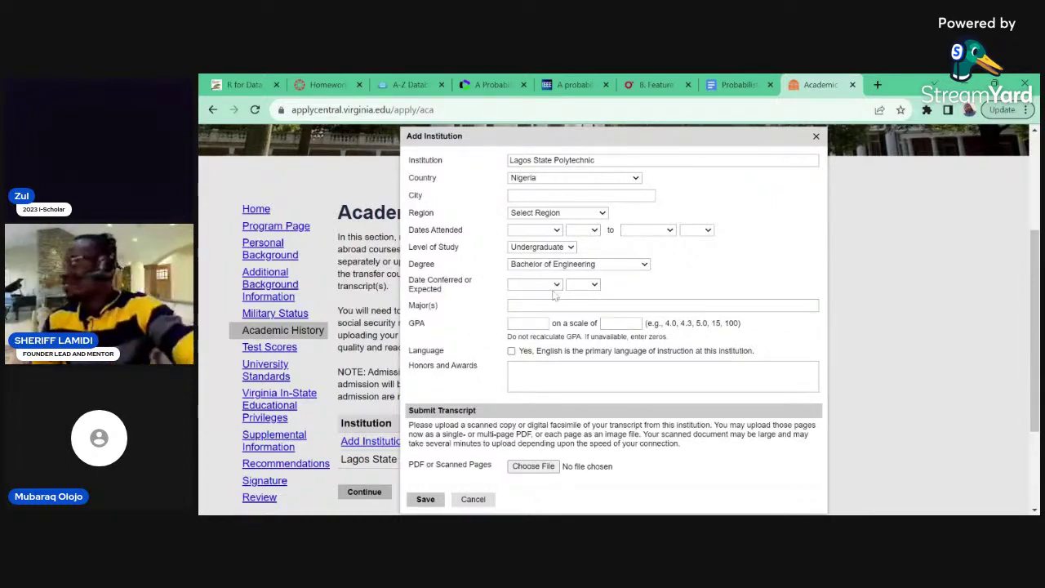
key(a)
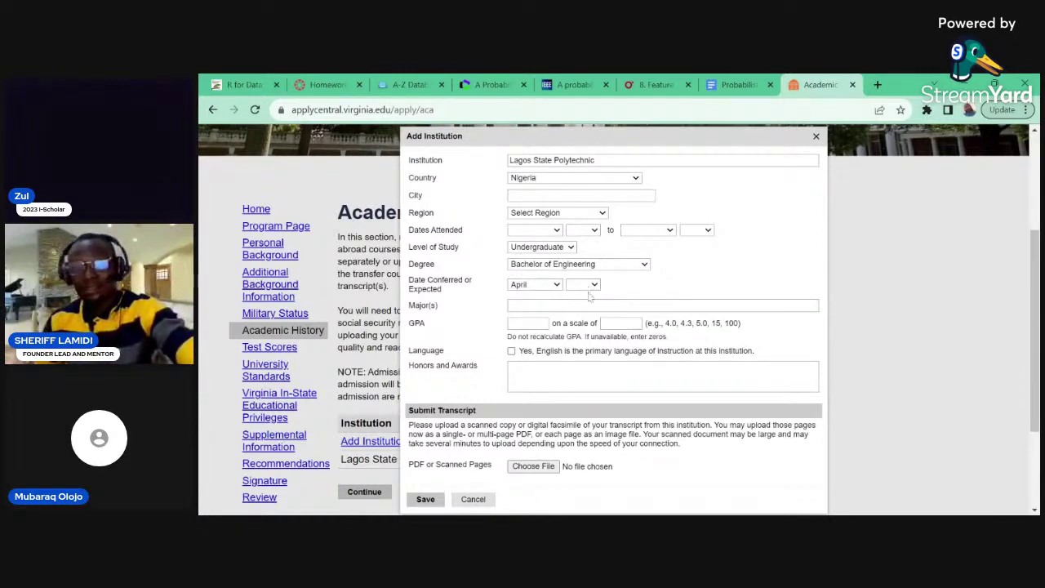
click(584, 284)
click(585, 398)
key(Tab)
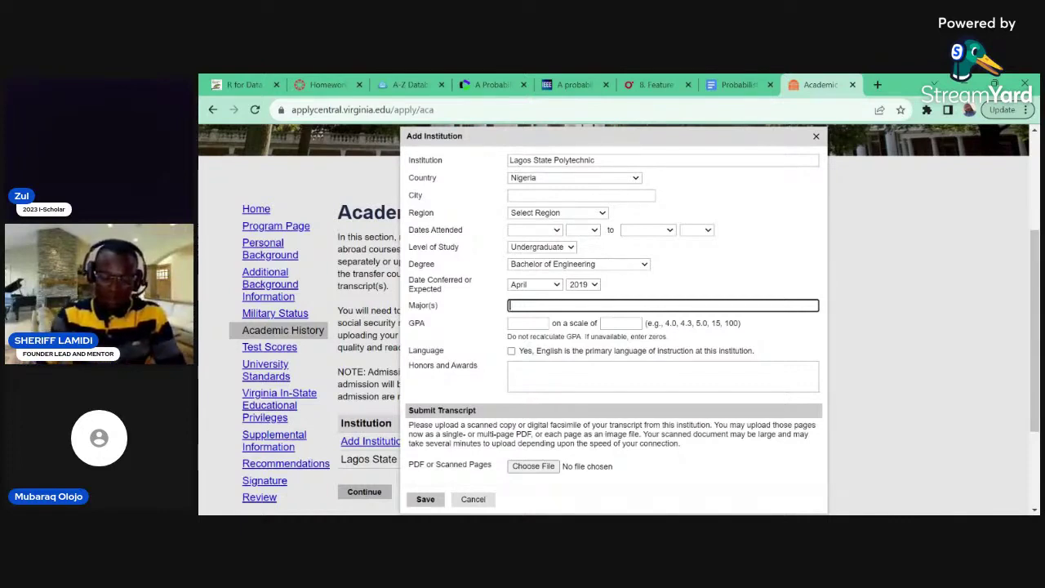
Step: Enter a GPA of 3.84 on a scale of 4.0 and mark English as the institution's primary language of instruction
click(527, 323)
text(3.8)
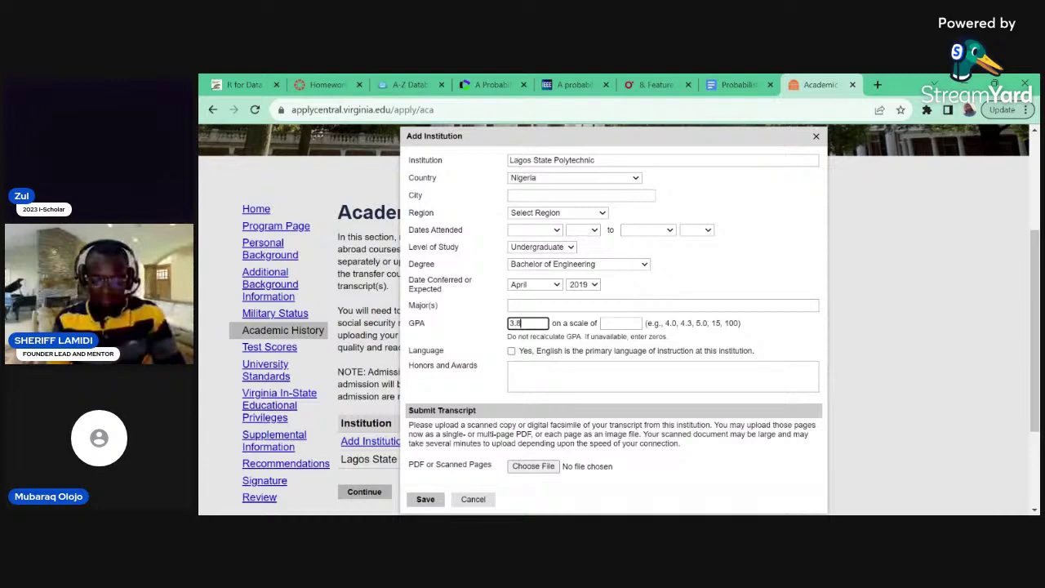
click(620, 322)
text(4.0)
click(523, 323)
text(4)
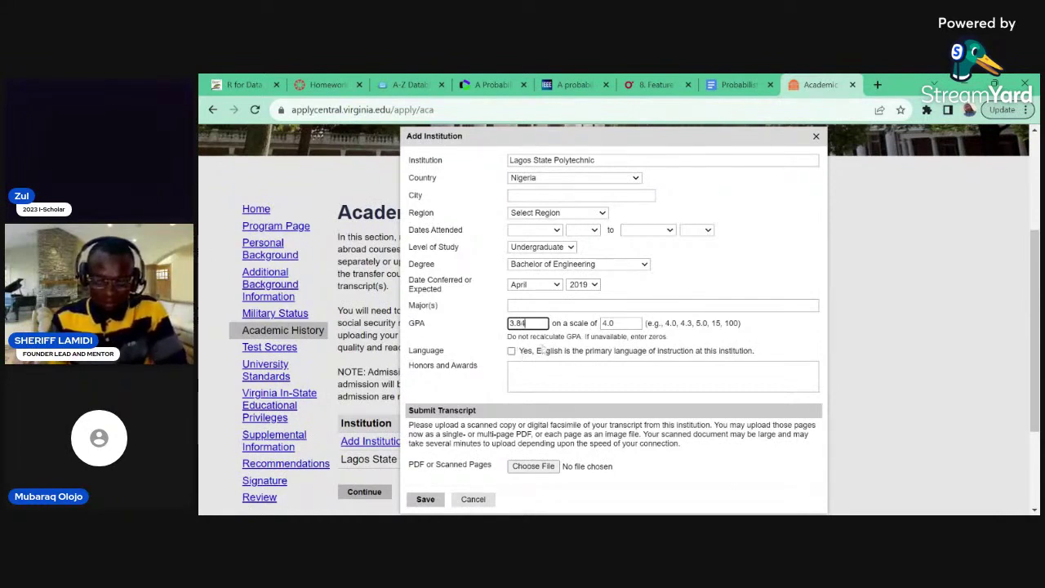
click(511, 351)
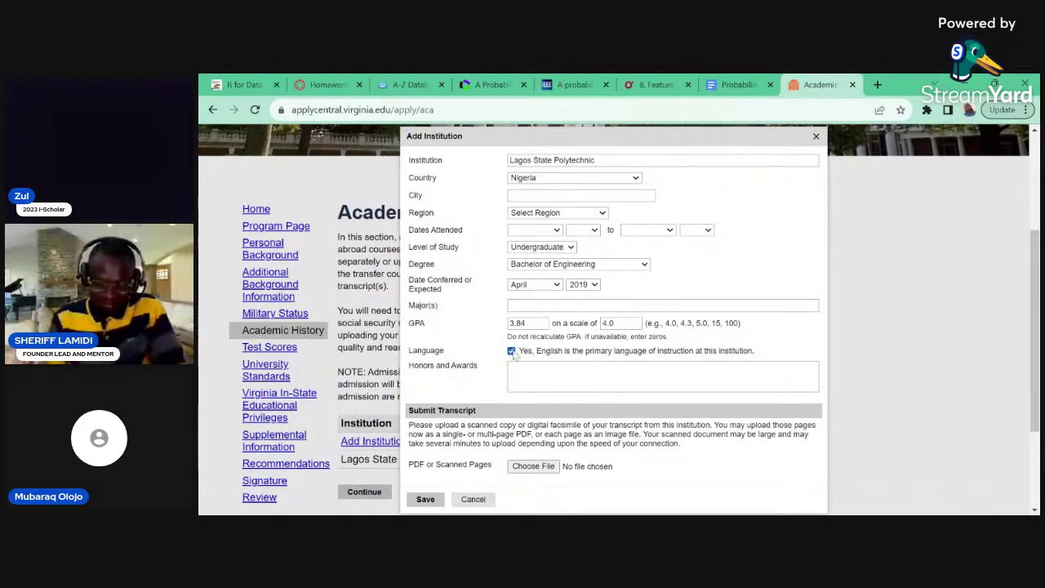
click(523, 366)
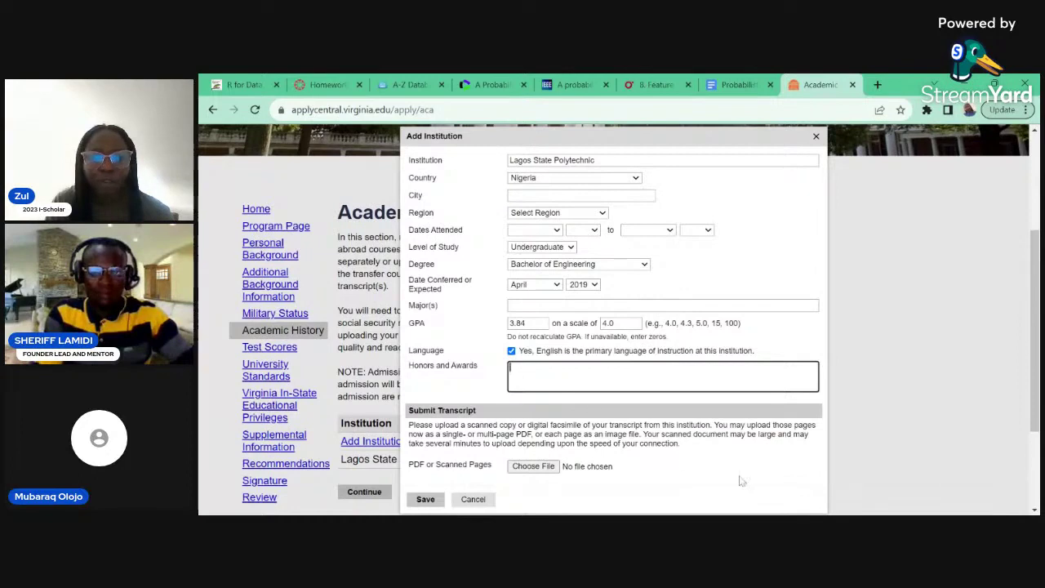
click(1033, 510)
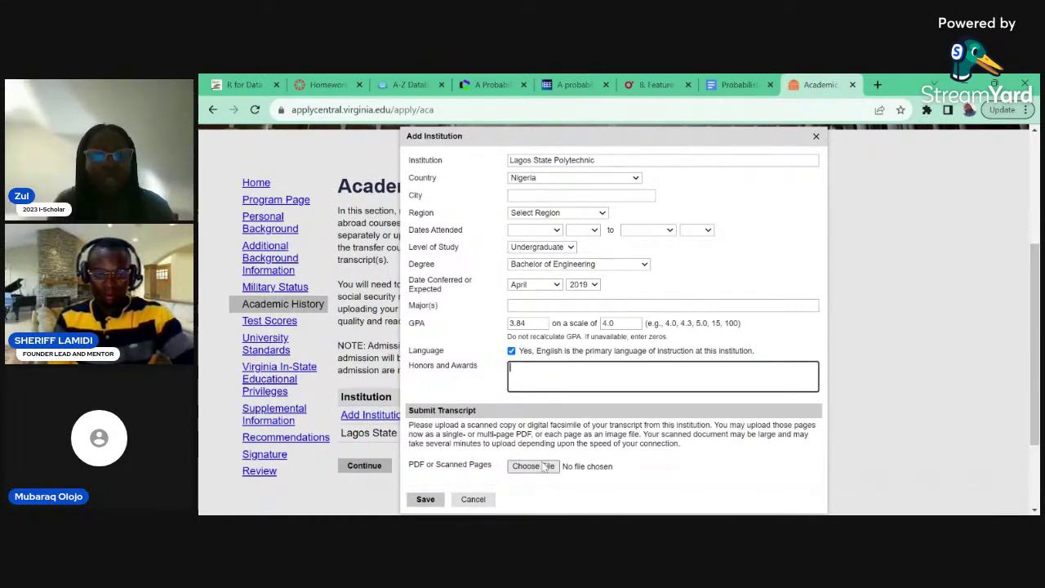
Step: Fill in the institution's location with Ikorodu as the city and Lagos as the region
click(433, 501)
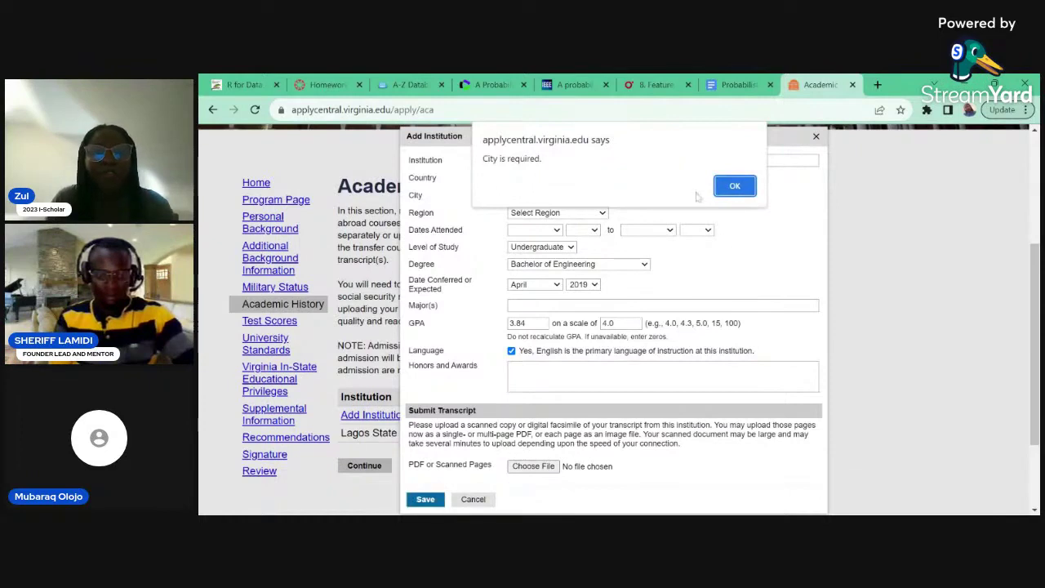
click(729, 186)
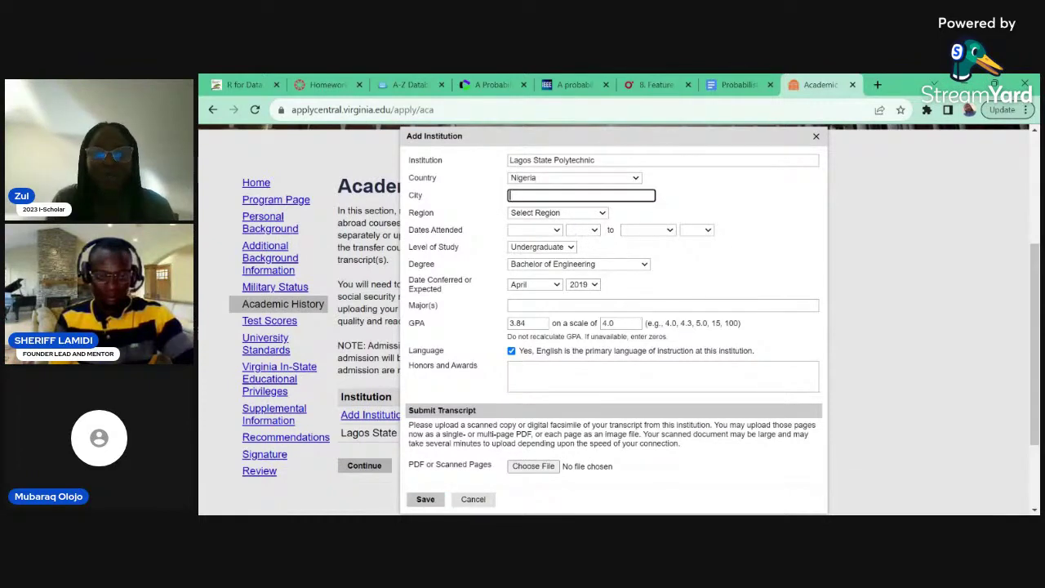
text(Lagos)
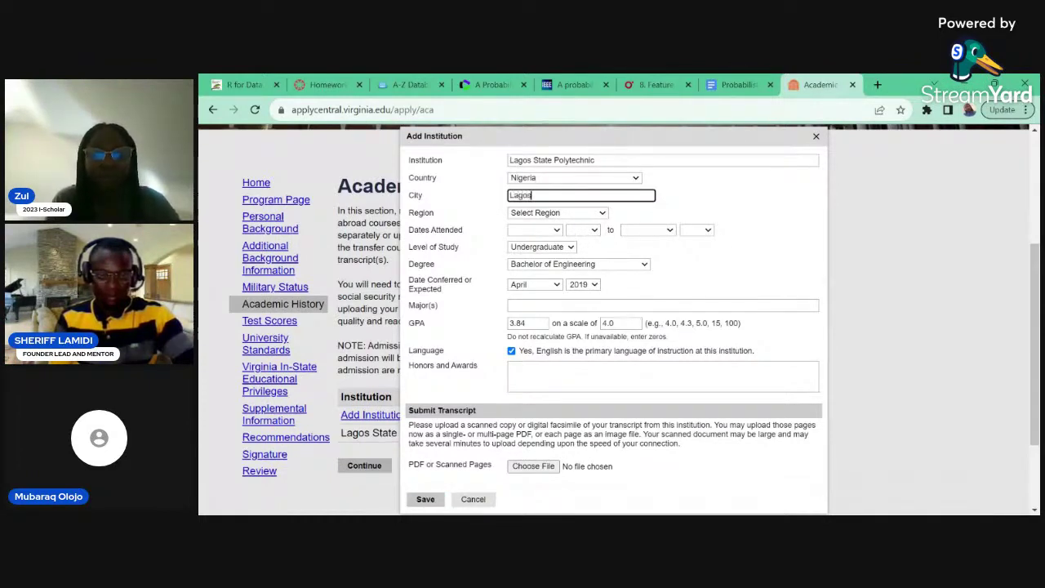
click(597, 213)
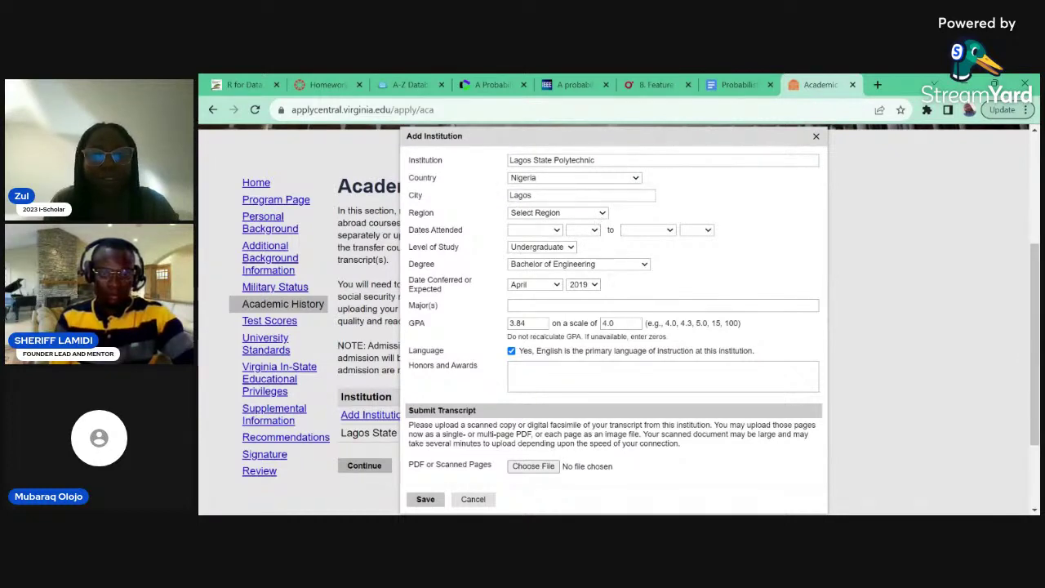
key(l)
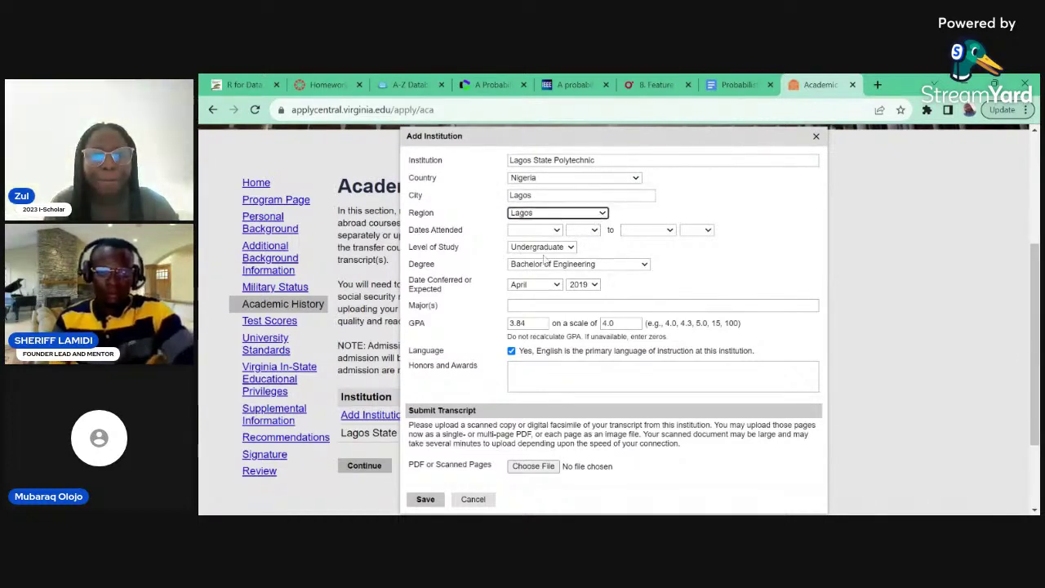
key(shift+Tab)
key(BackSpace)
key(BackSpace)
key(BackSpace)
key(BackSpace)
text(Ikorodu)
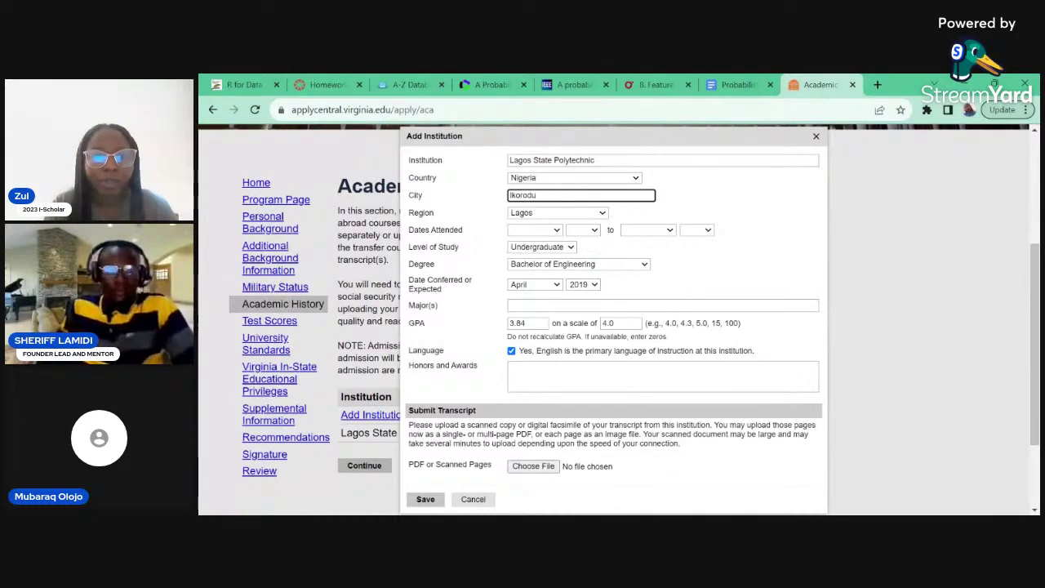
Step: Set the institution's dates attended from February 2024 to August 2018
click(424, 499)
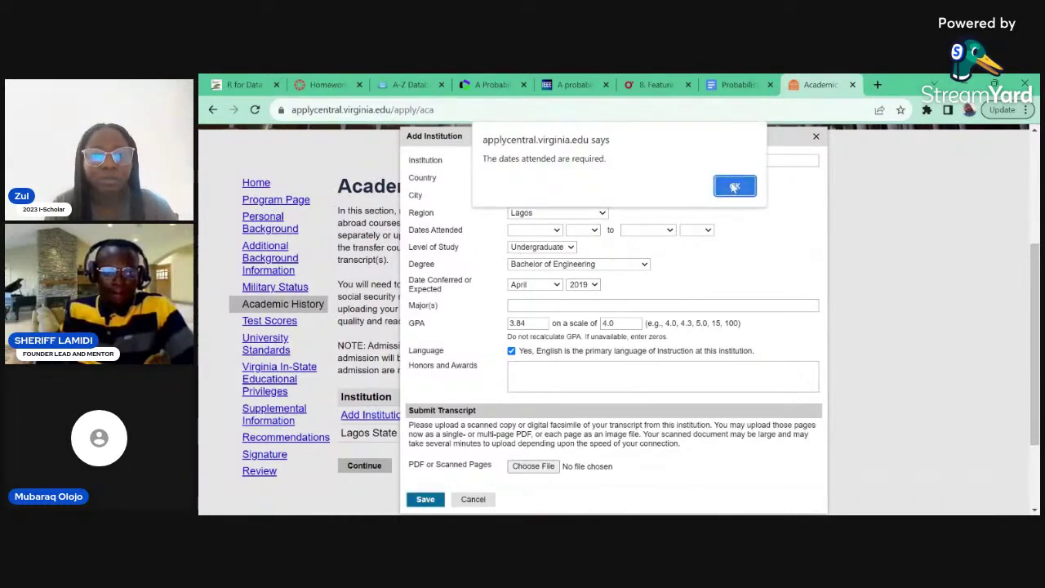
click(735, 186)
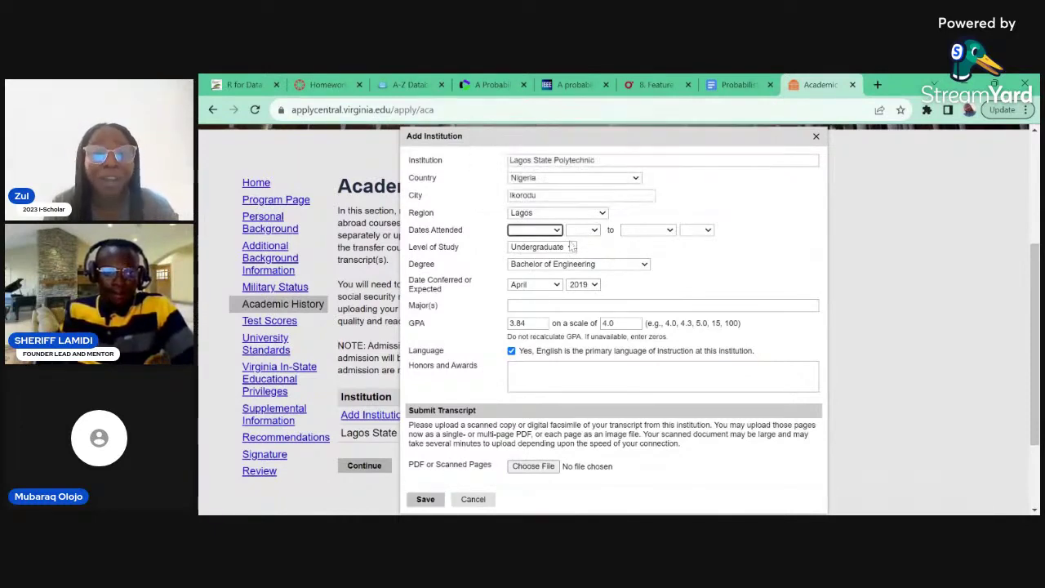
click(553, 232)
click(548, 255)
click(582, 232)
click(586, 257)
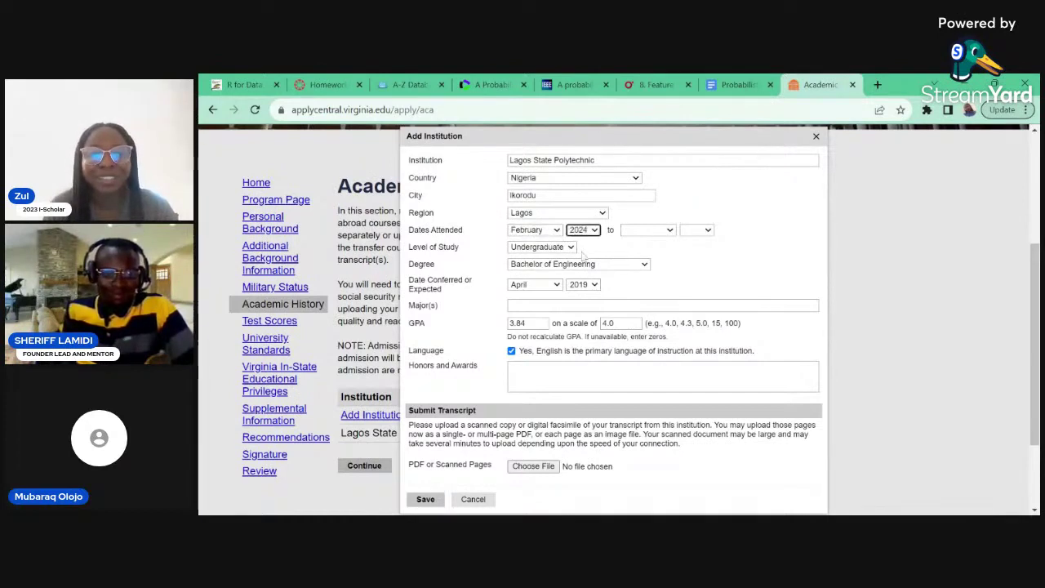
click(648, 229)
click(645, 335)
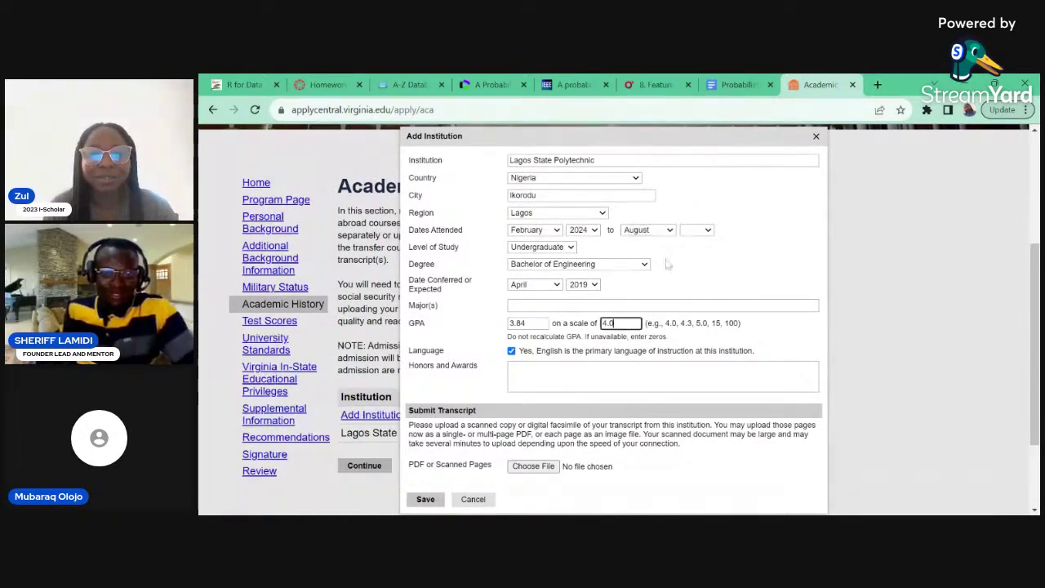
click(696, 231)
click(701, 352)
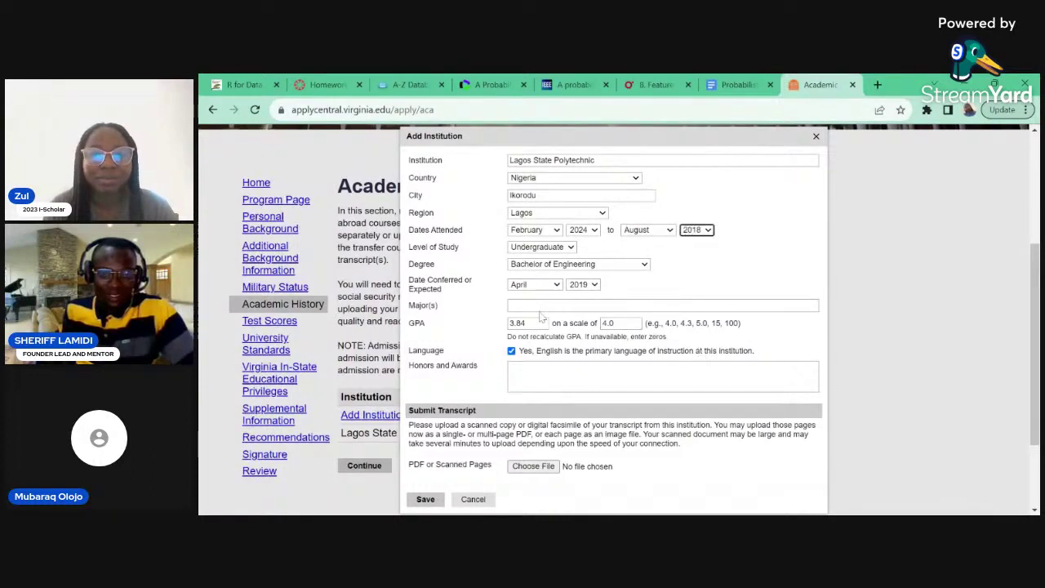
Step: Enter Civil Engineering as the major studied at the institution
click(511, 305)
text(Civil Engineer)
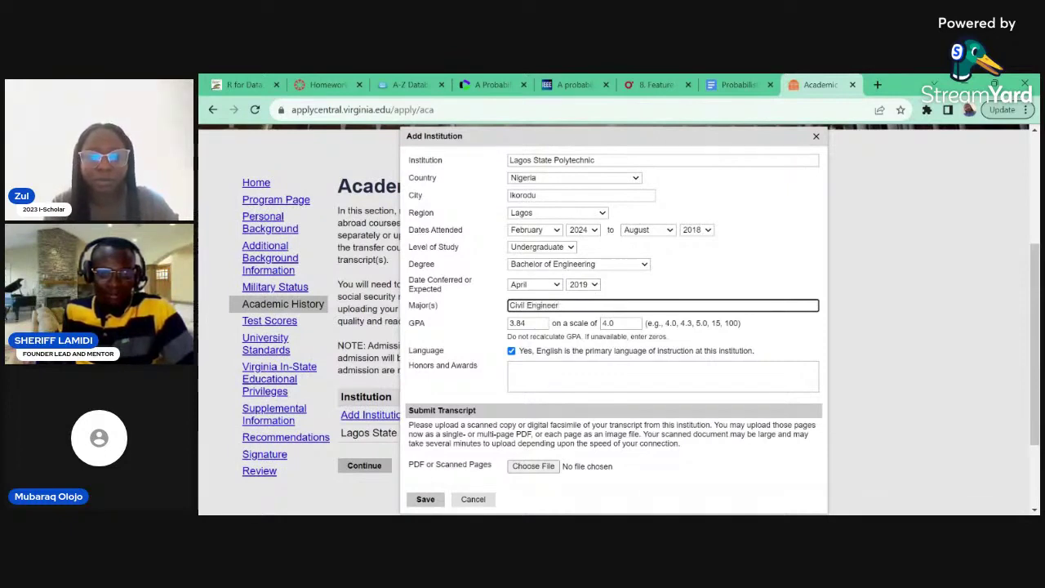
text(ing)
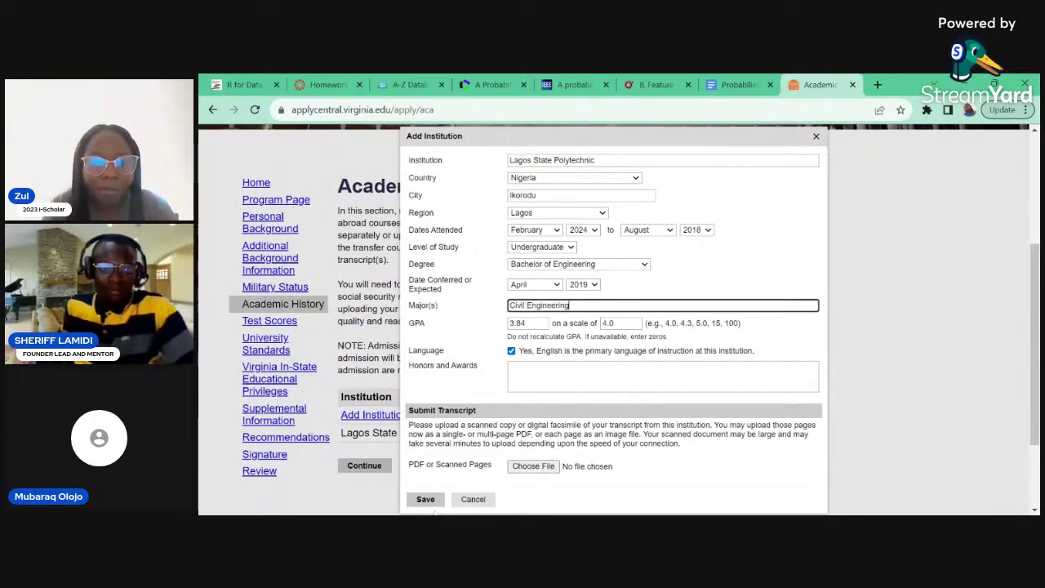
Step: Set the starting year of the dates attended to 2006 and save the institution entry
click(426, 499)
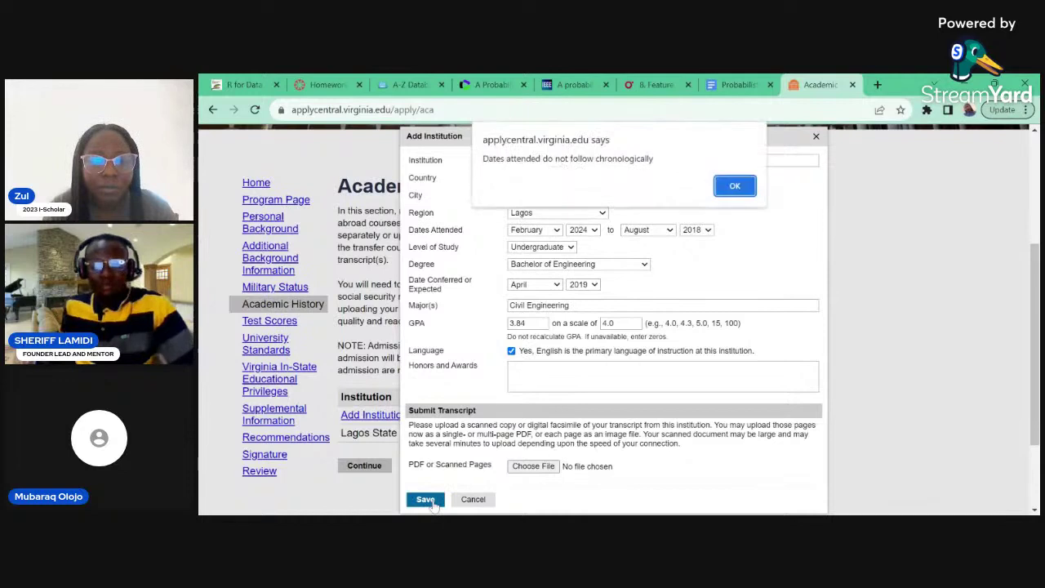
click(736, 185)
click(587, 233)
text(2006)
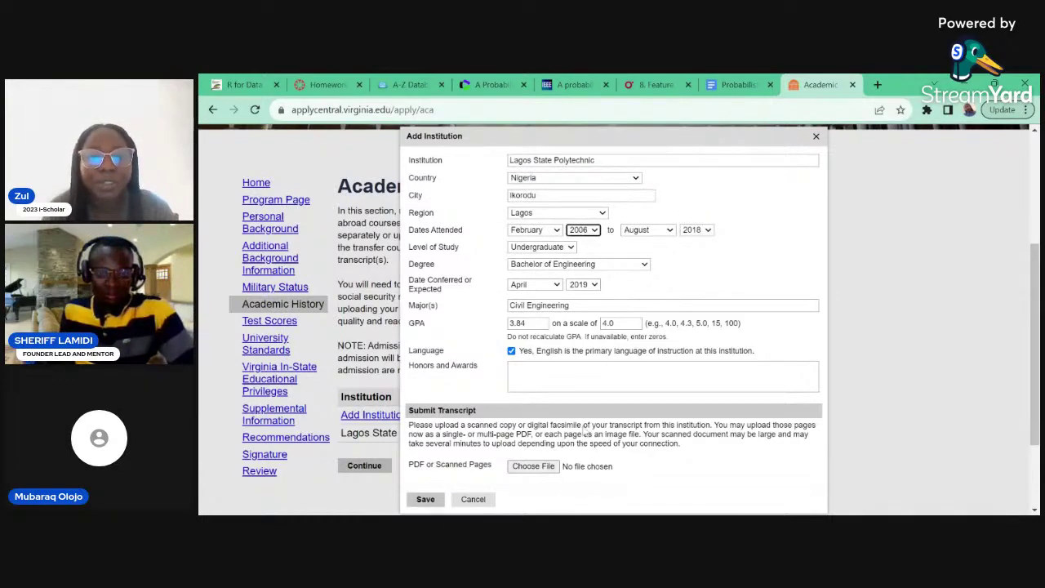
click(426, 499)
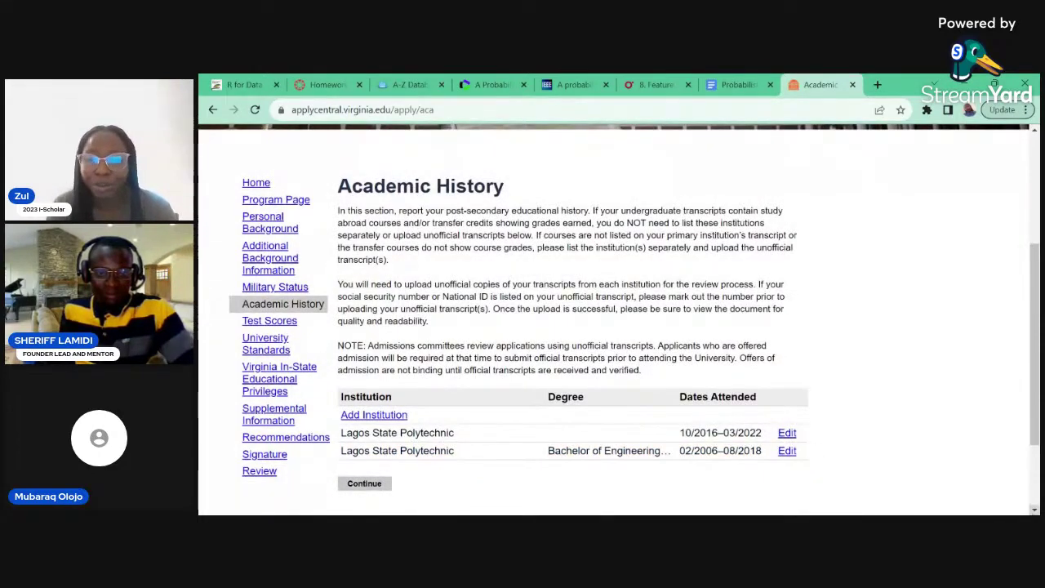
Step: Open the Test Scores section of the application and review its GRE requirements and test entry list
scroll(357, 452, down, 1)
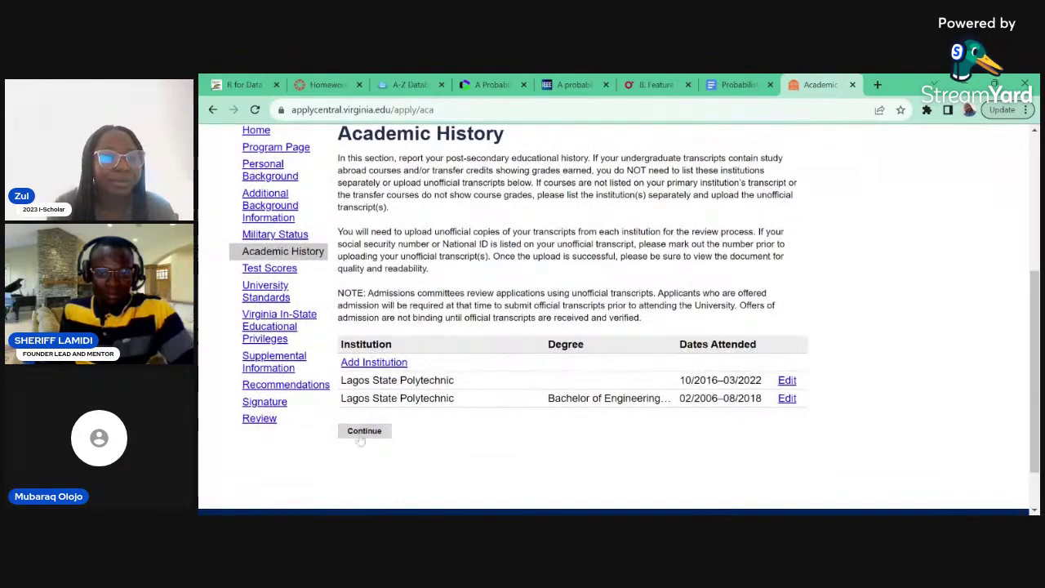
click(267, 270)
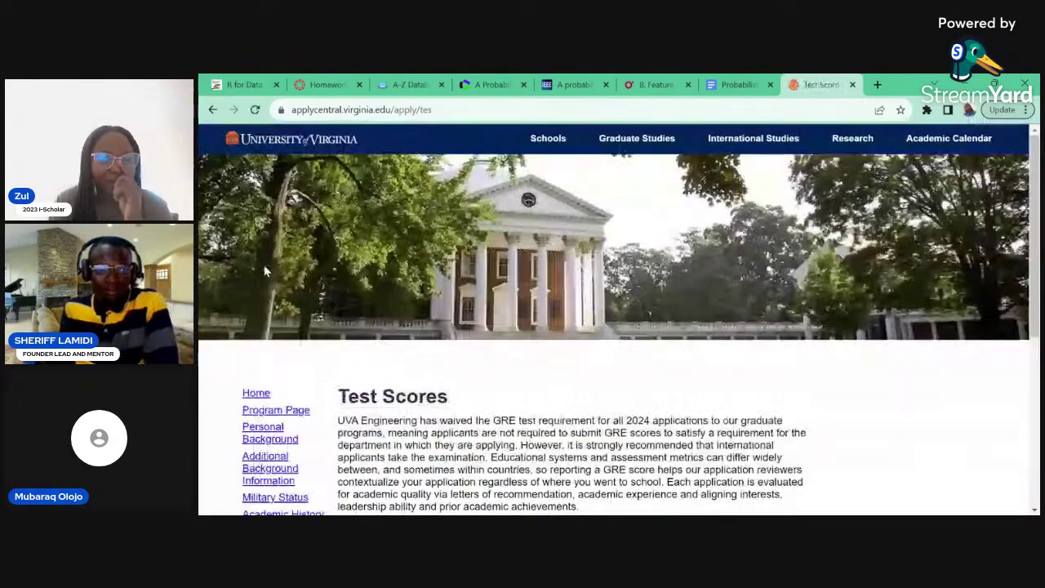
scroll(959, 258, down, 4)
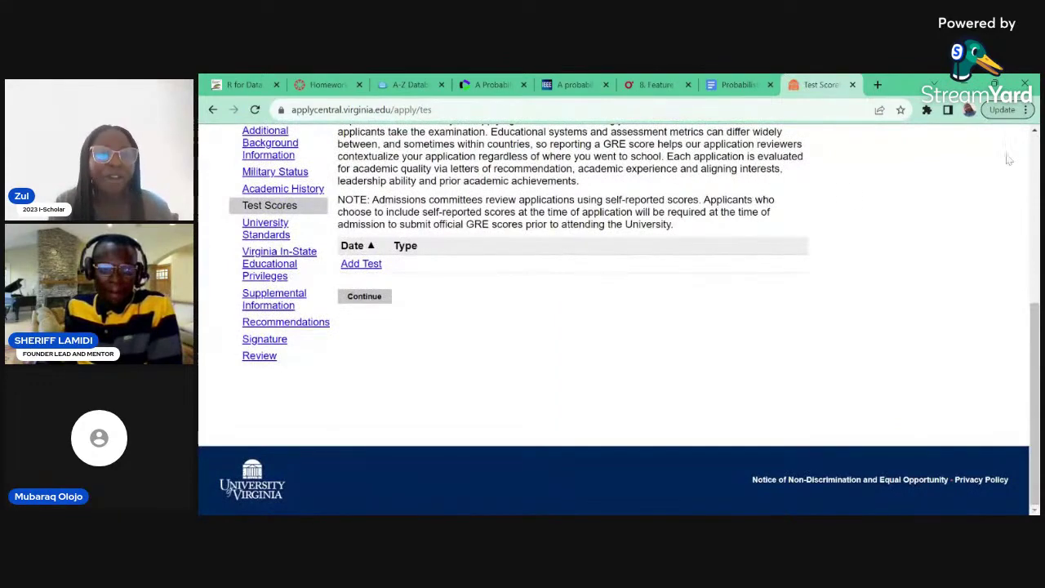
Step: Continue to the University Standards section and review the Honor Code agreement and the disciplinary history question
click(375, 300)
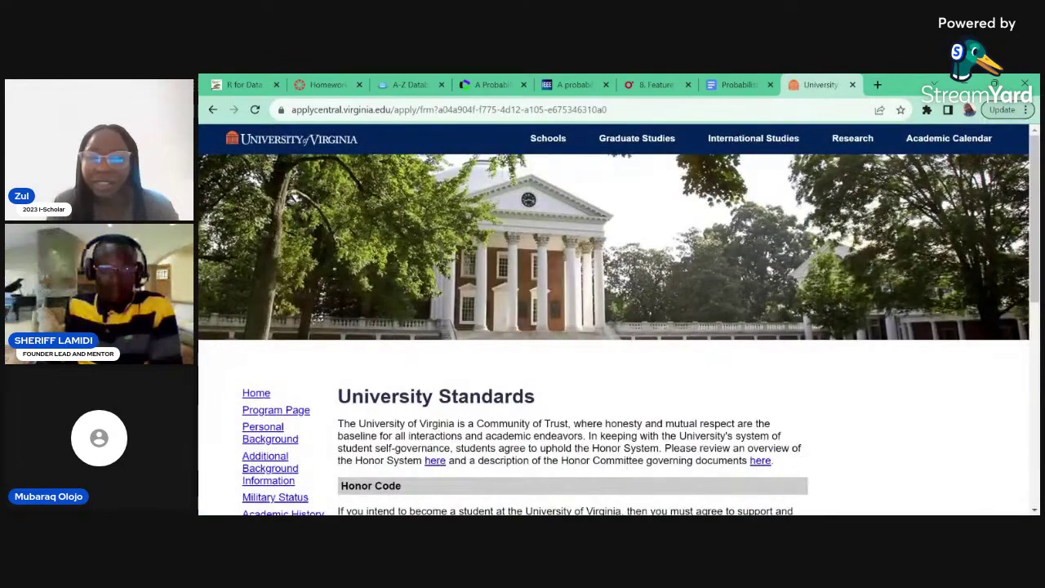
scroll(612, 327, down, 4)
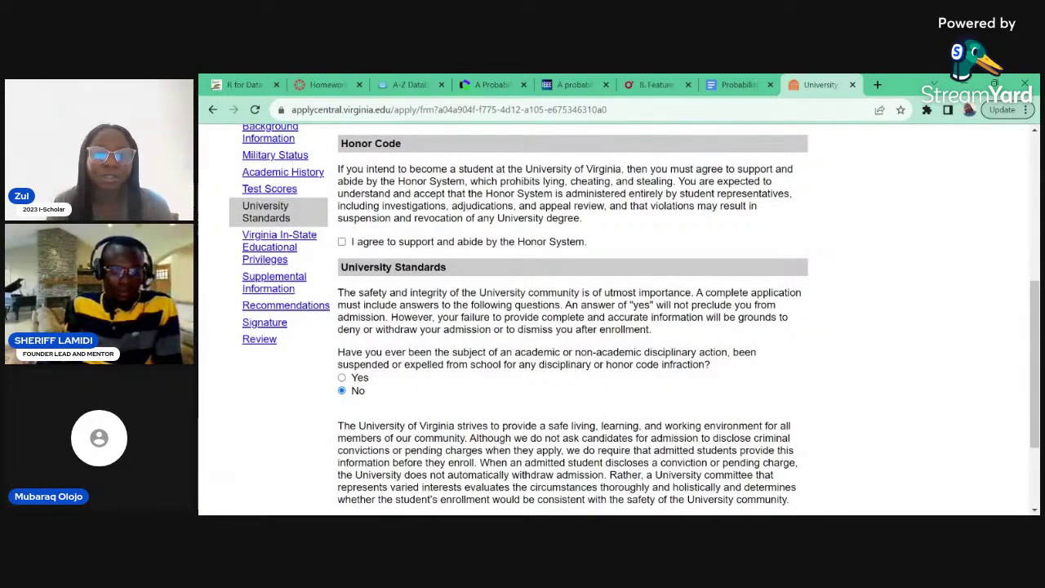
scroll(612, 327, down, 2)
scroll(612, 327, up, 5)
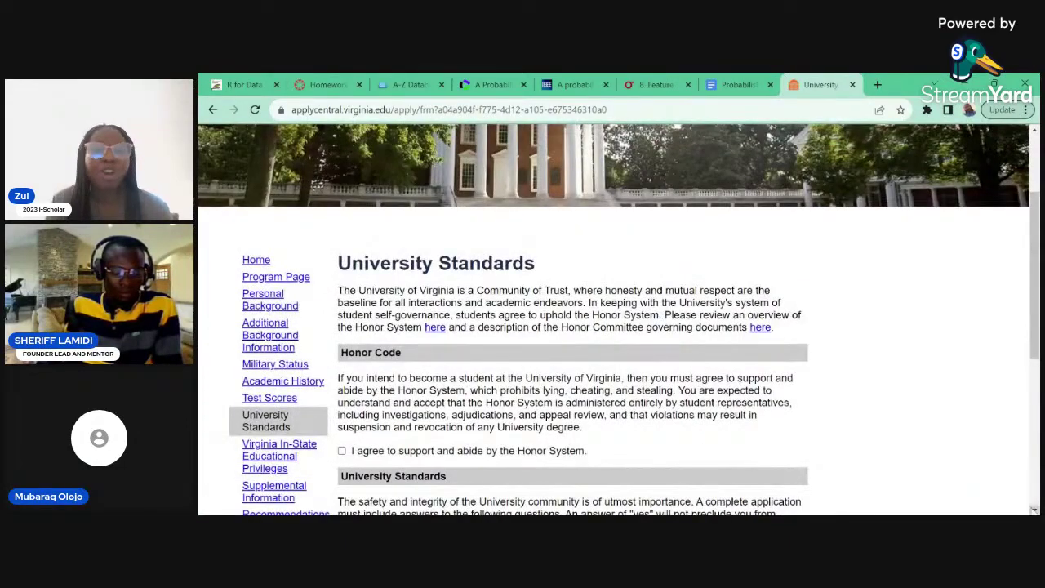
scroll(612, 327, down, 2)
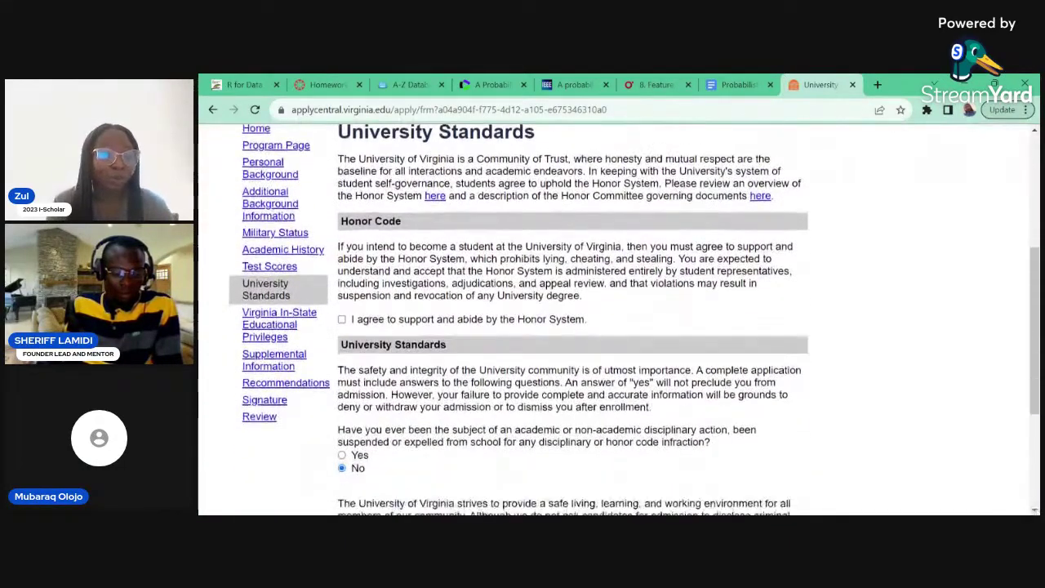
Step: Open the Supplemental Information section and review the resume upload, personal statement and optional statement requirements
click(271, 364)
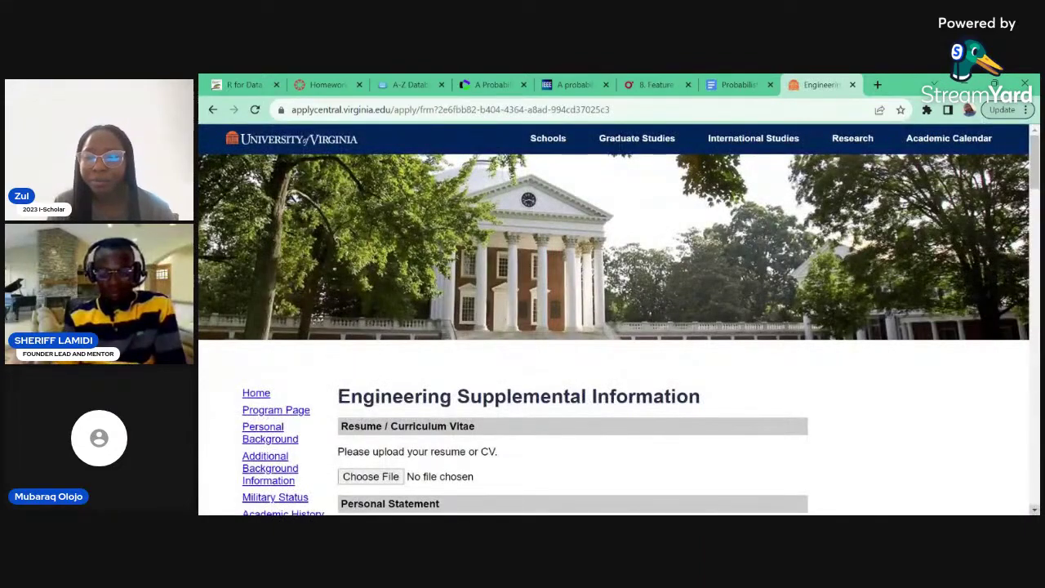
scroll(621, 327, down, 3)
scroll(621, 326, down, 1)
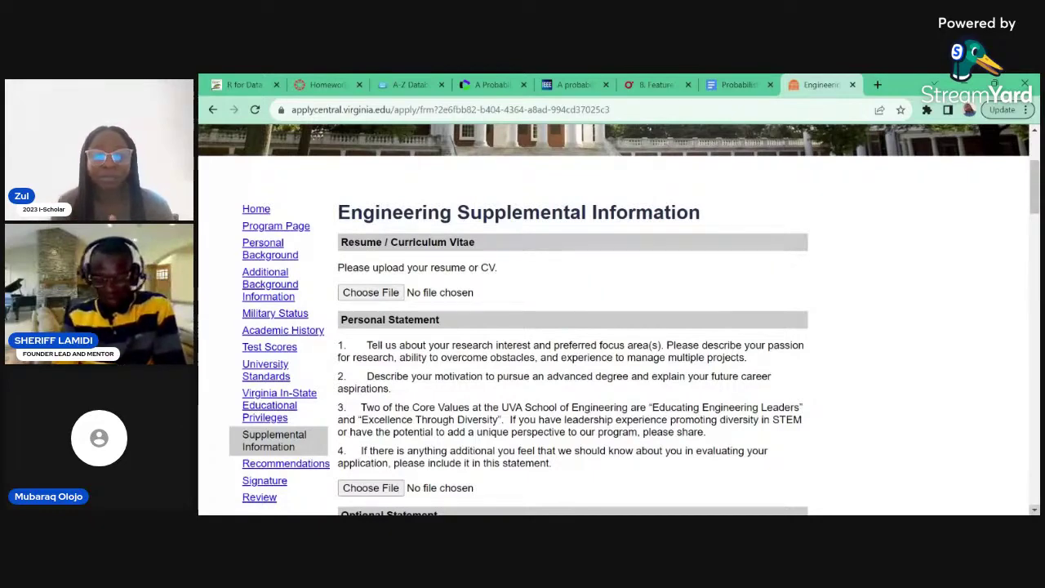
scroll(619, 320, down, 1)
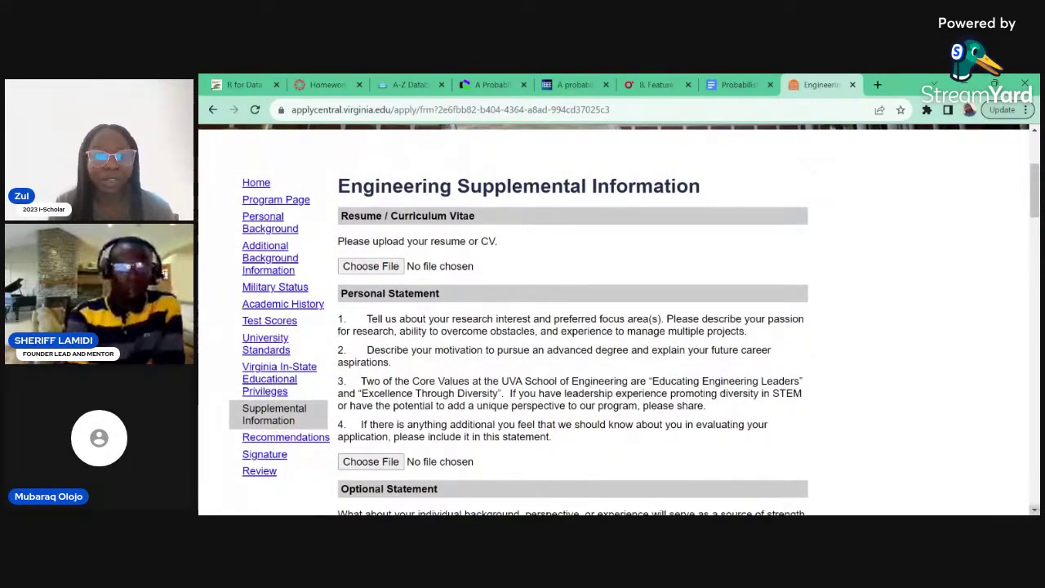
scroll(619, 320, down, 2)
scroll(435, 229, down, 1)
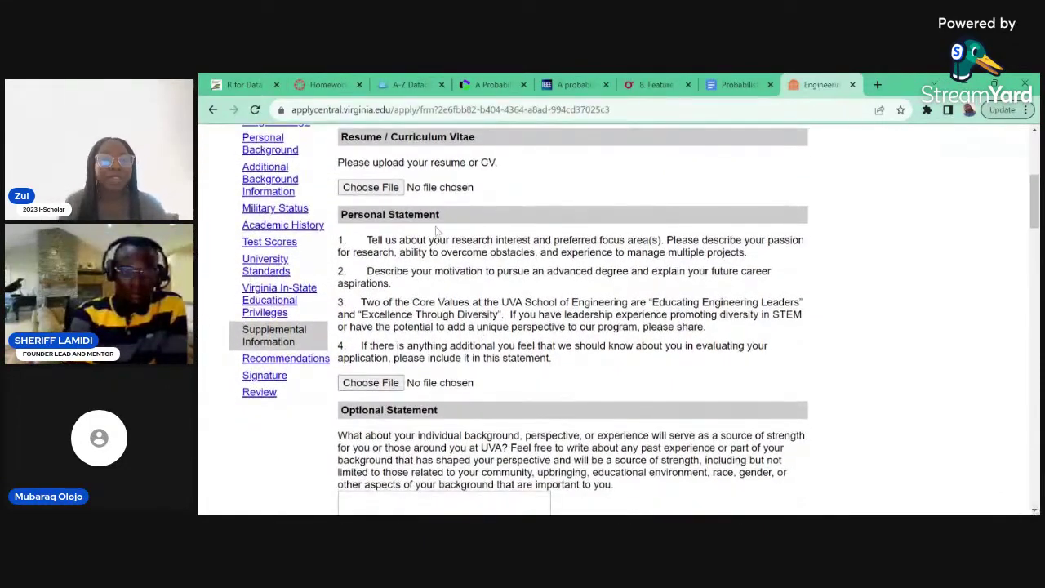